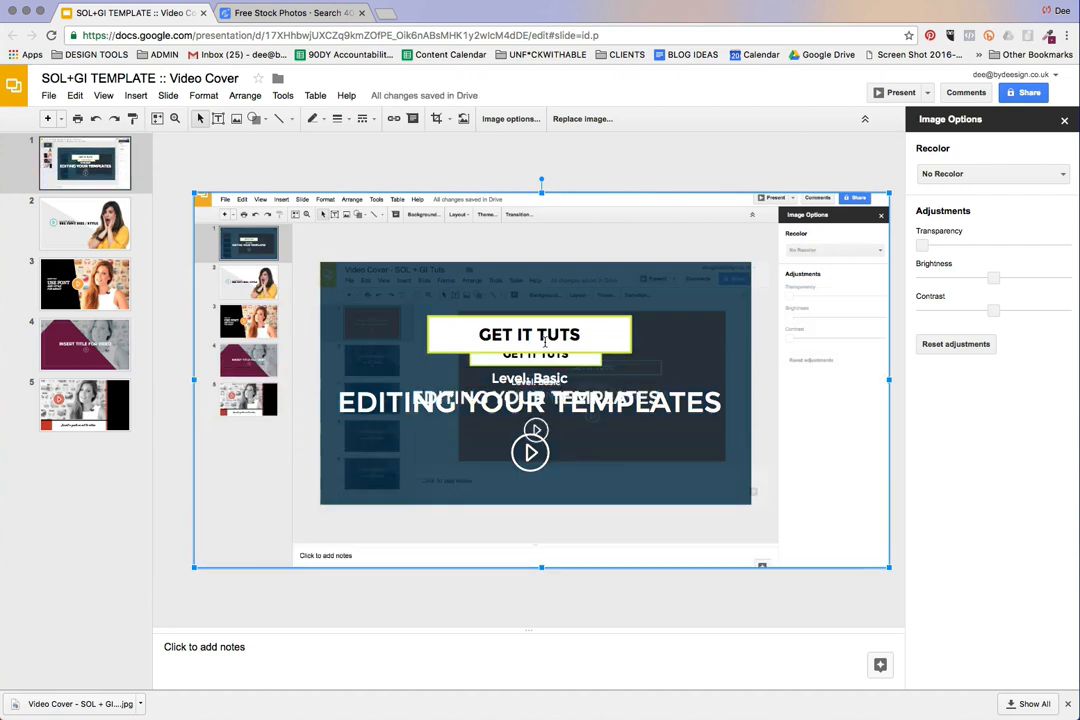
# - Shift the screenshot image on slide 1 downward inside its crop frame to reveal the presentation title row
pyautogui.doubleClick(365, 208)
pyautogui.moveTo(294, 183); pyautogui.dragTo(299, 214)
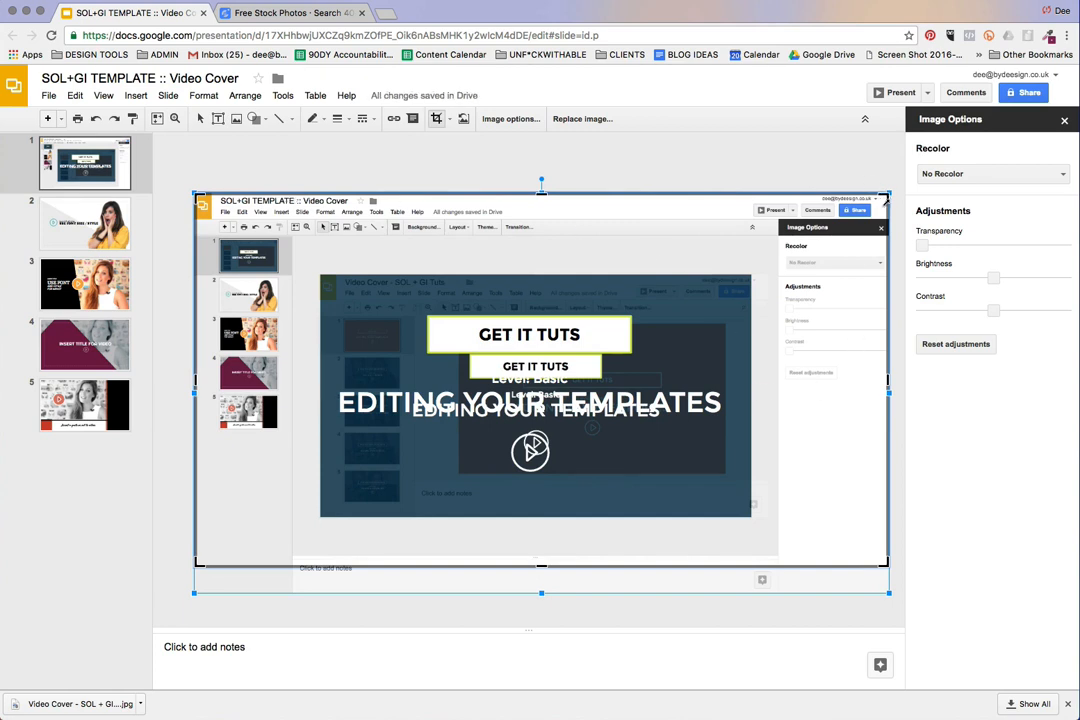
# - Try cropping the slide 1 screenshot image down to its upper-left area, and undo that crop
pyautogui.moveTo(887, 566); pyautogui.dragTo(726, 338)
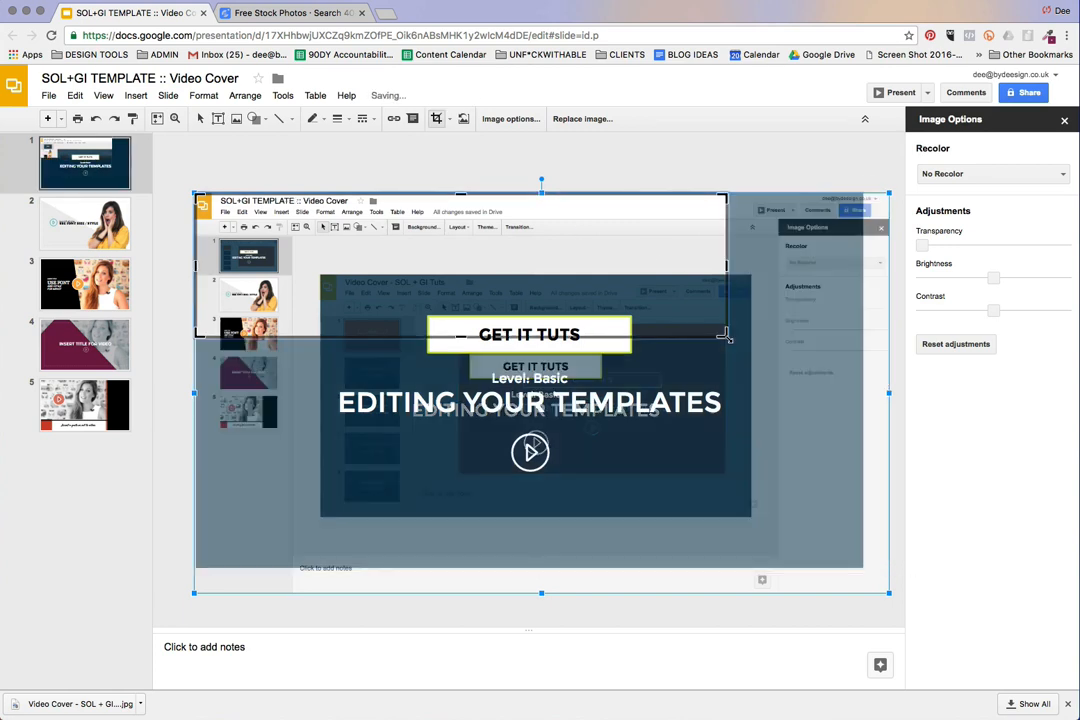
pyautogui.press('Return')
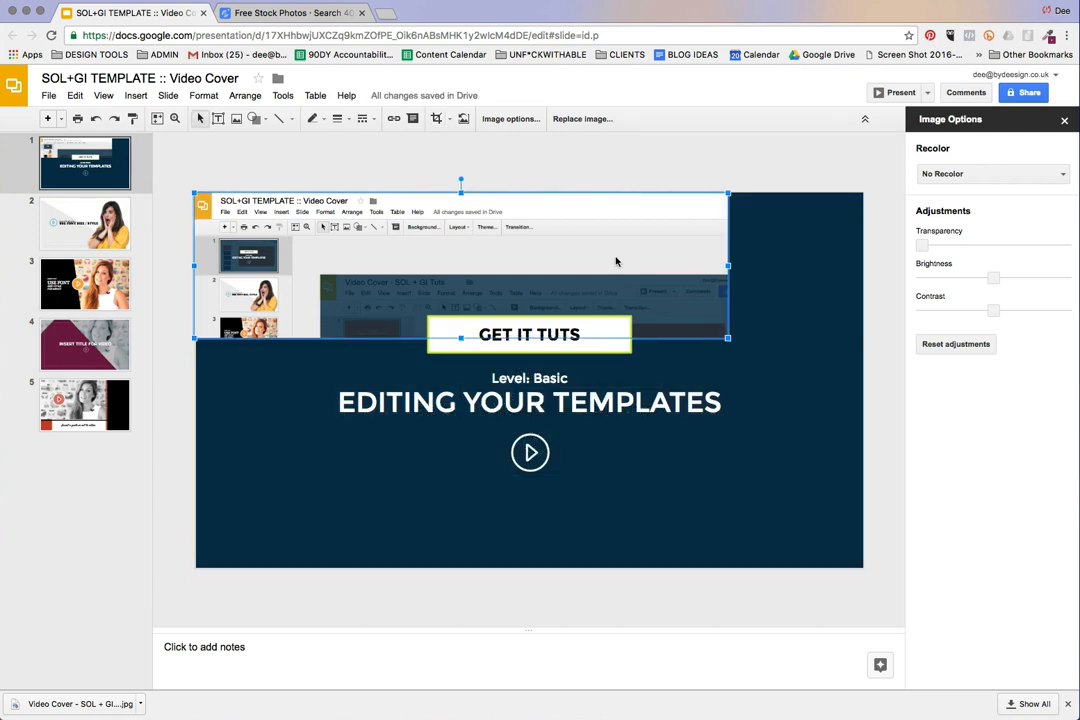
pyautogui.hotkey('ctrl', 'z')
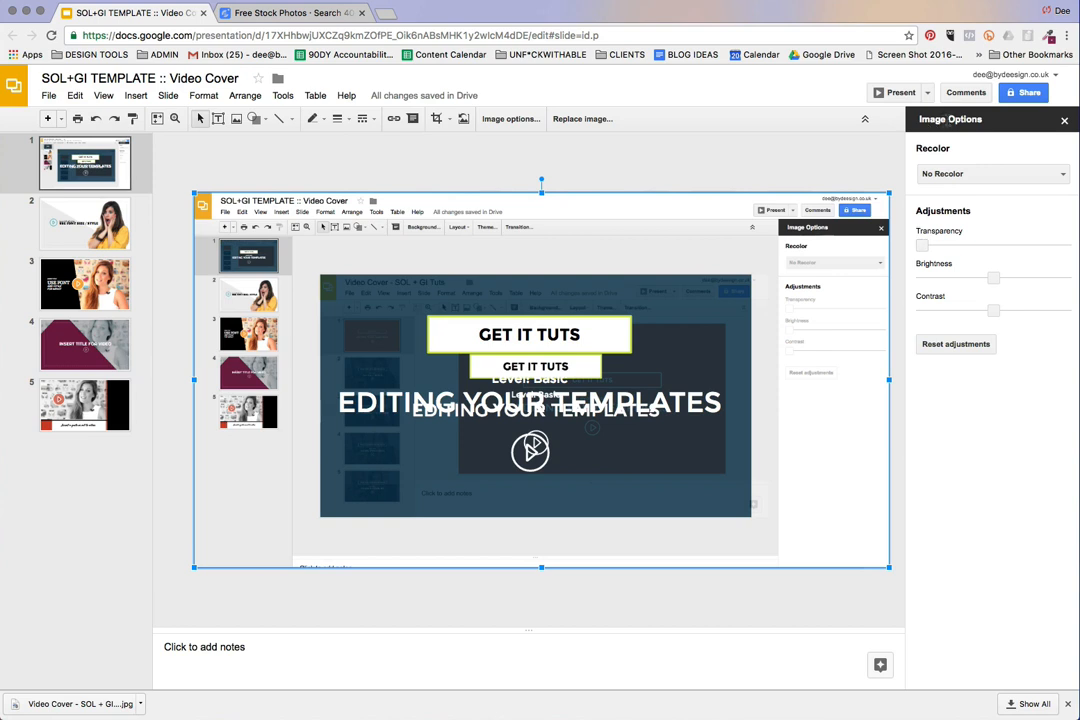
# - Raise the slide 1 screenshot image's transparency to nearly full so it shows only faintly over the dark blue background
pyautogui.click(1064, 120)
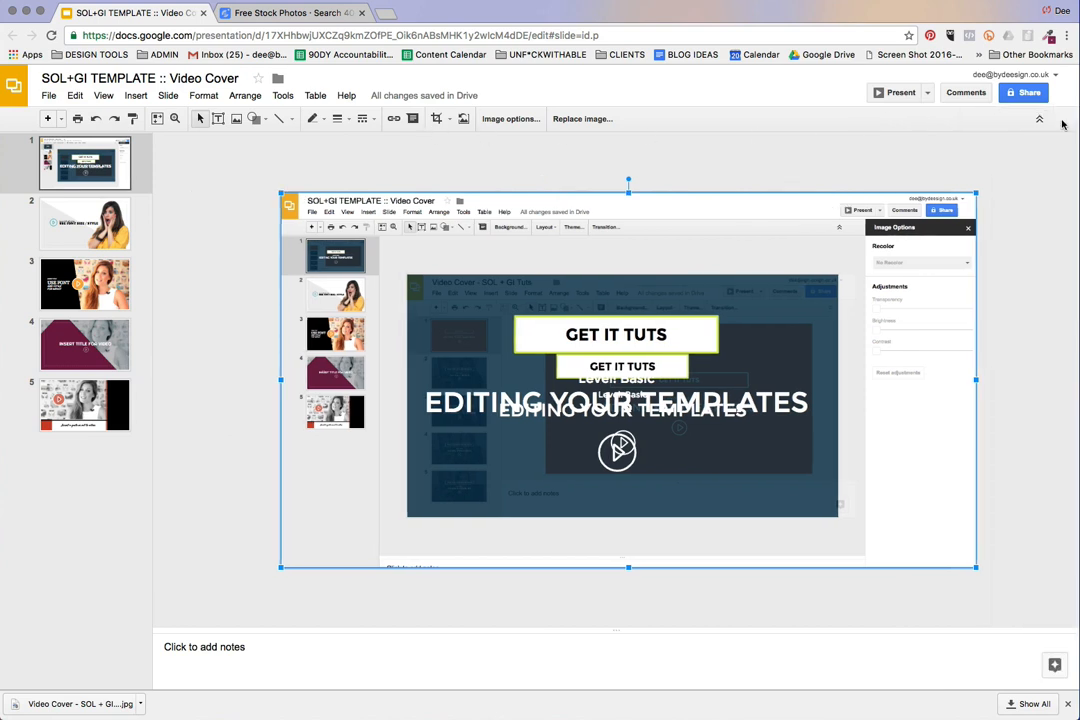
pyautogui.click(511, 119)
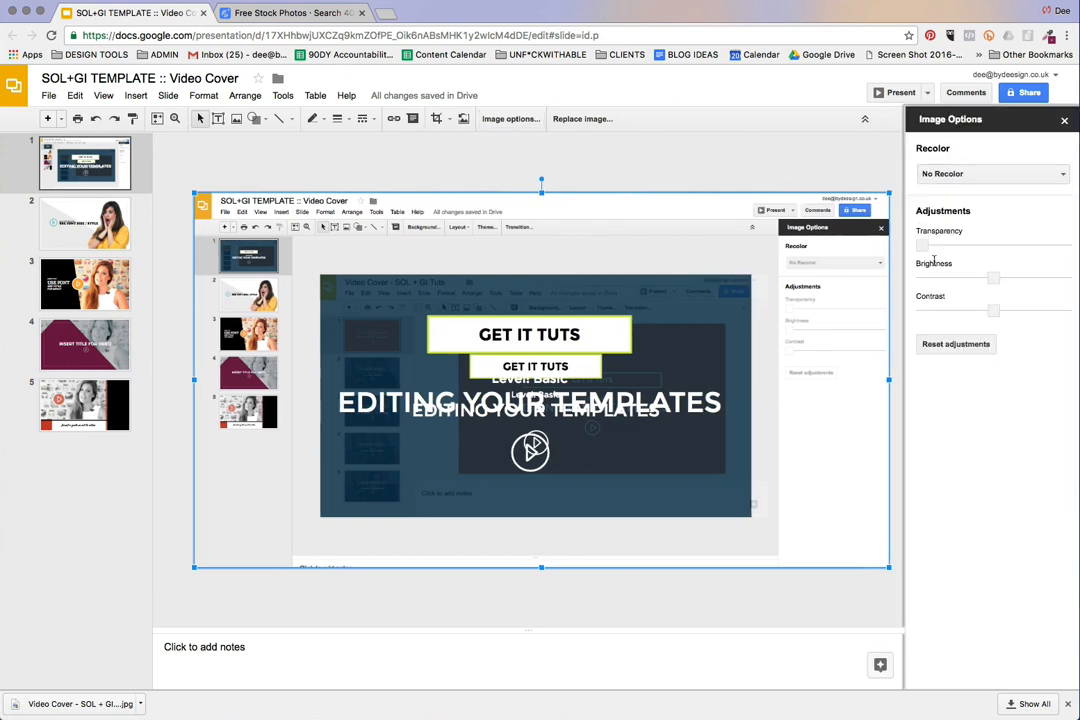
pyautogui.moveTo(922, 244); pyautogui.dragTo(1052, 246)
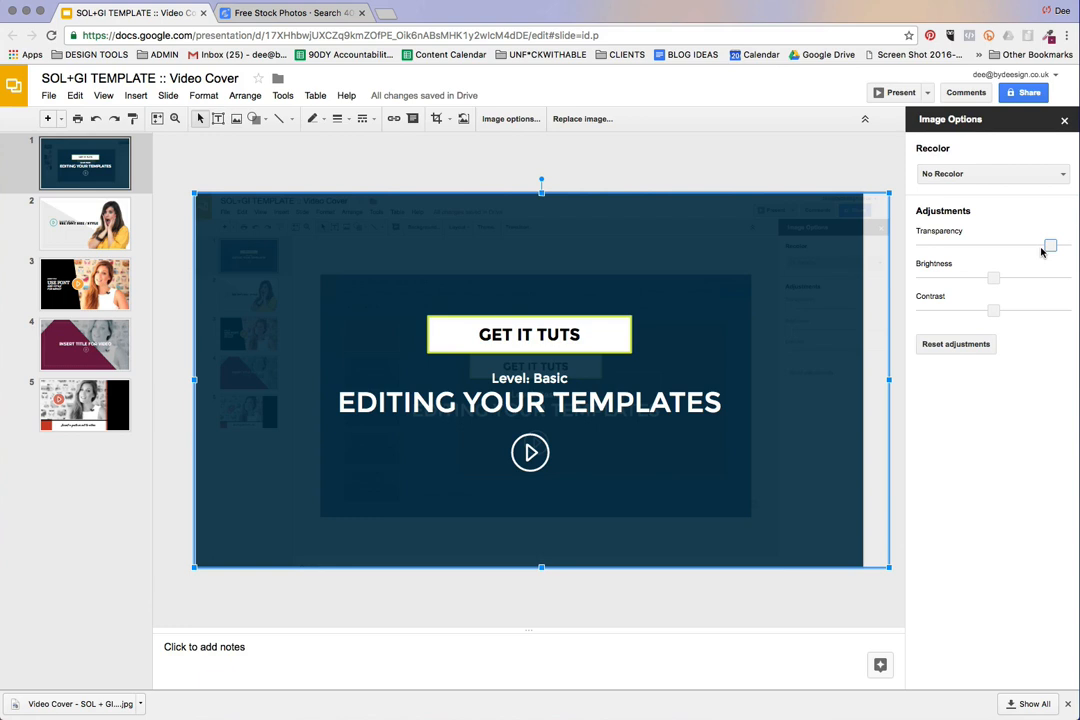
pyautogui.click(548, 153)
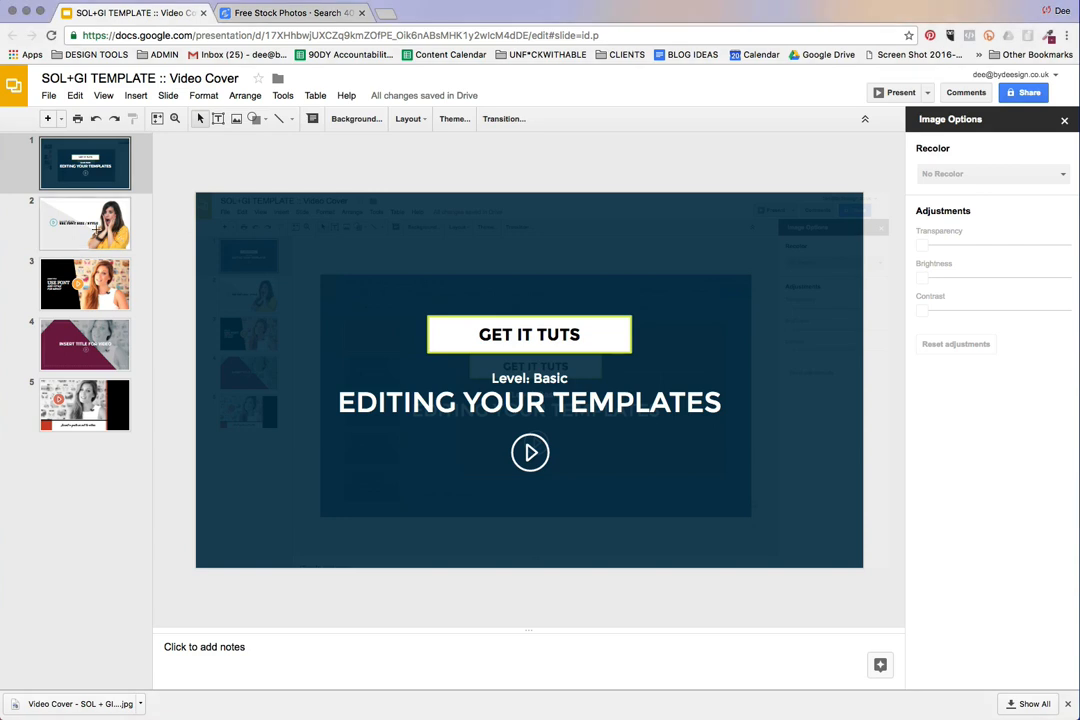
# - Review the designs of slides 2 to 5, including the cut-out photo of the woman on slide 2
pyautogui.click(95, 228)
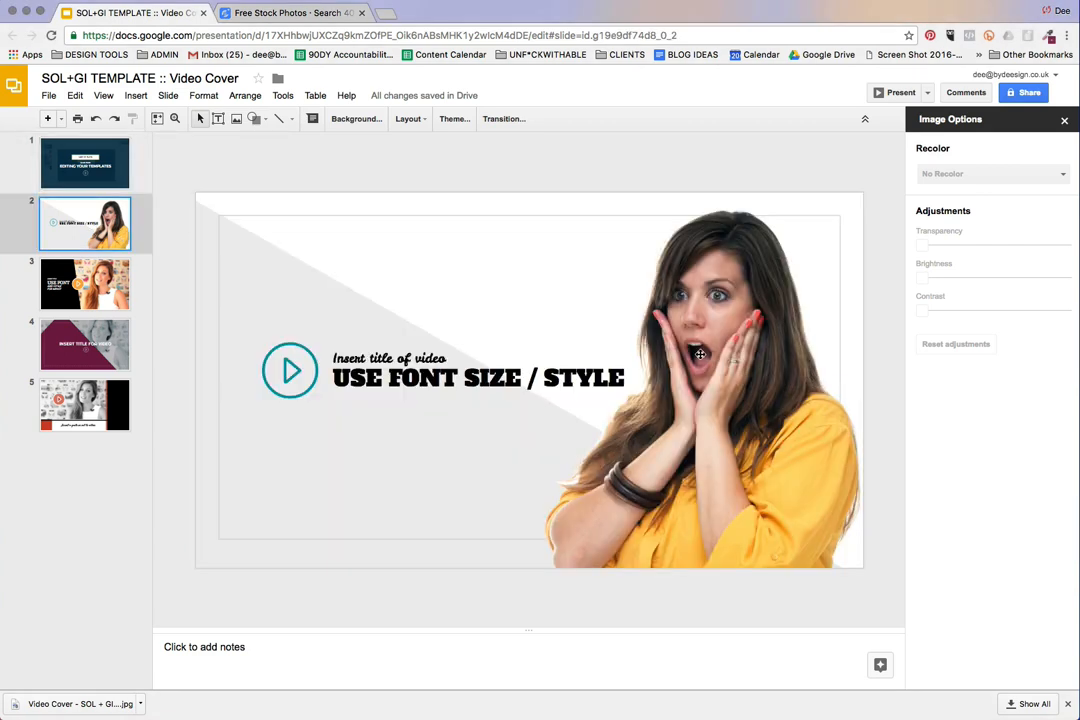
pyautogui.click(814, 536)
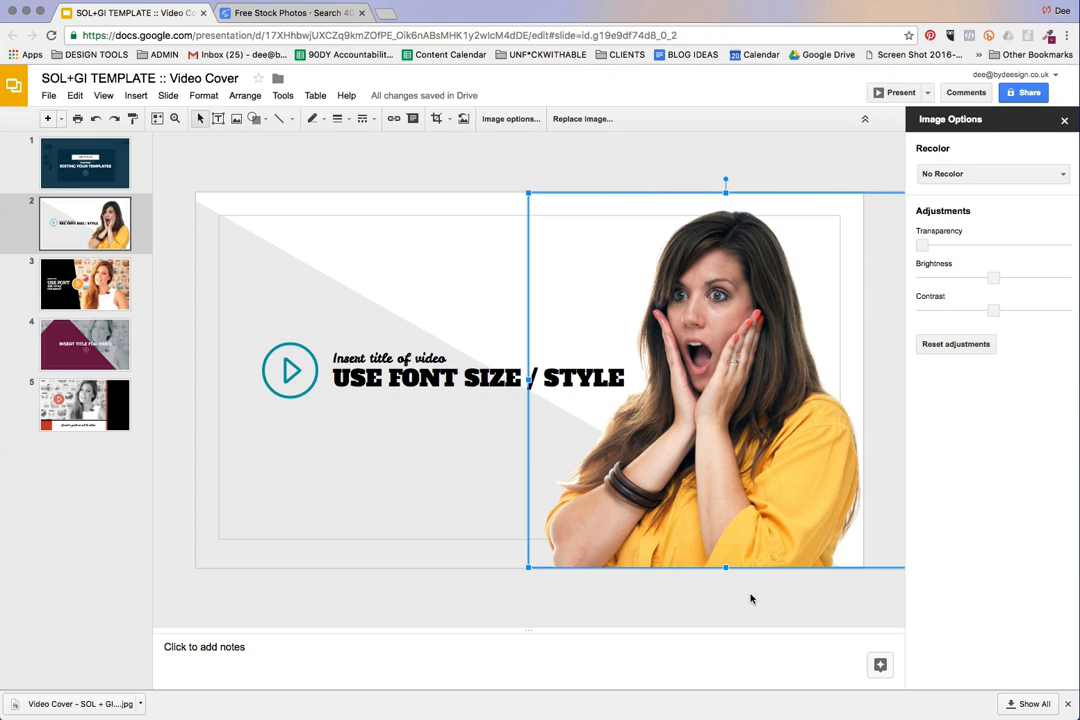
pyautogui.click(753, 600)
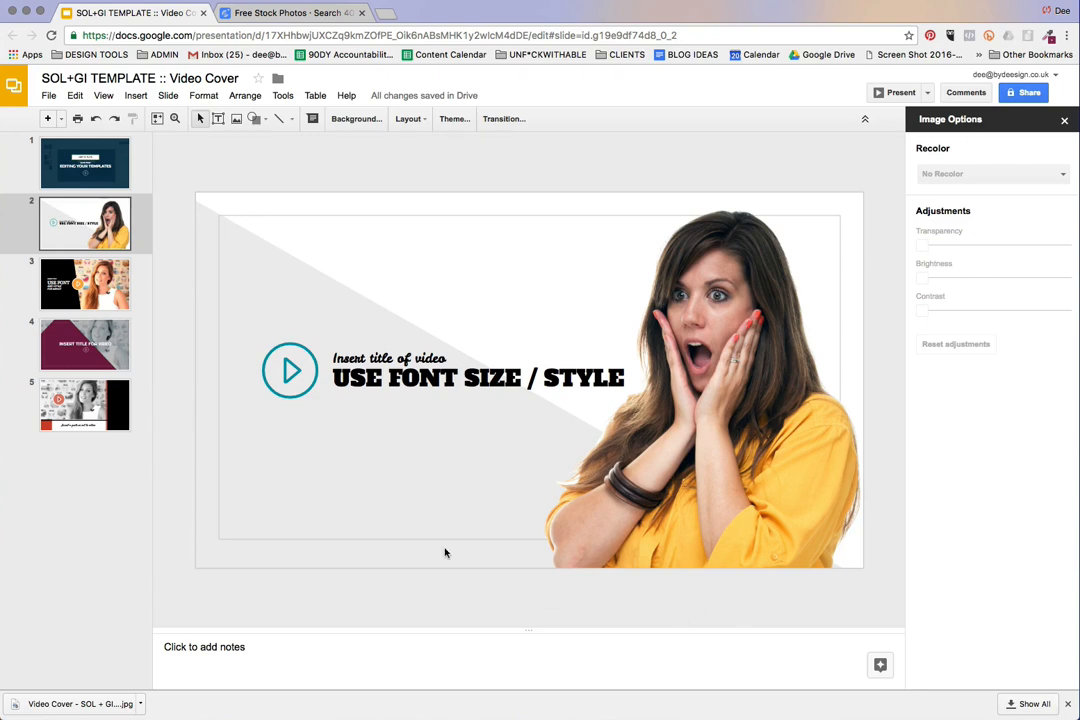
pyautogui.click(117, 287)
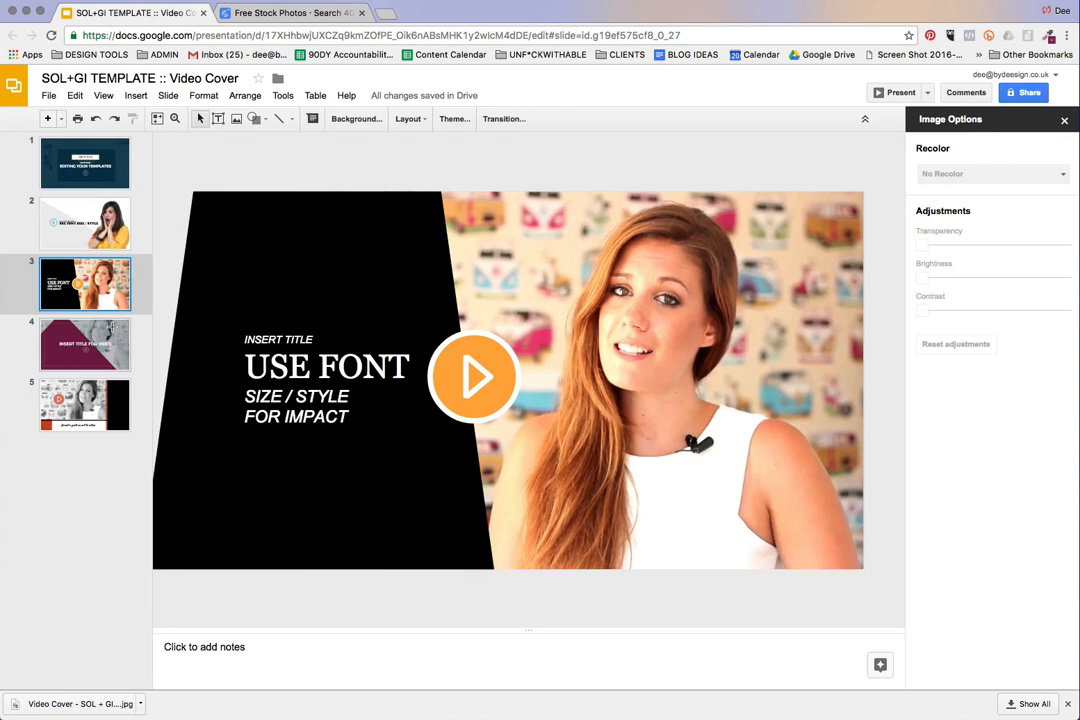
pyautogui.press('Down')
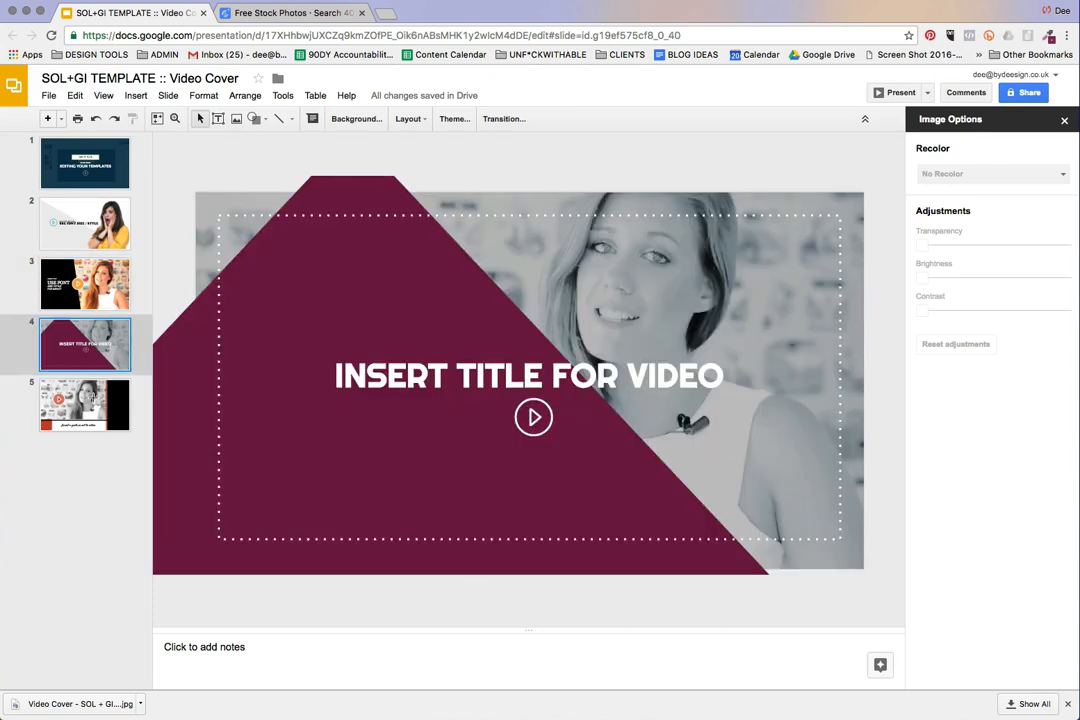
pyautogui.press('Down')
pyautogui.click(100, 350)
# - Try recoloring the woman's photo on slide 3 with Light 1 and Grayscale
pyautogui.click(88, 295)
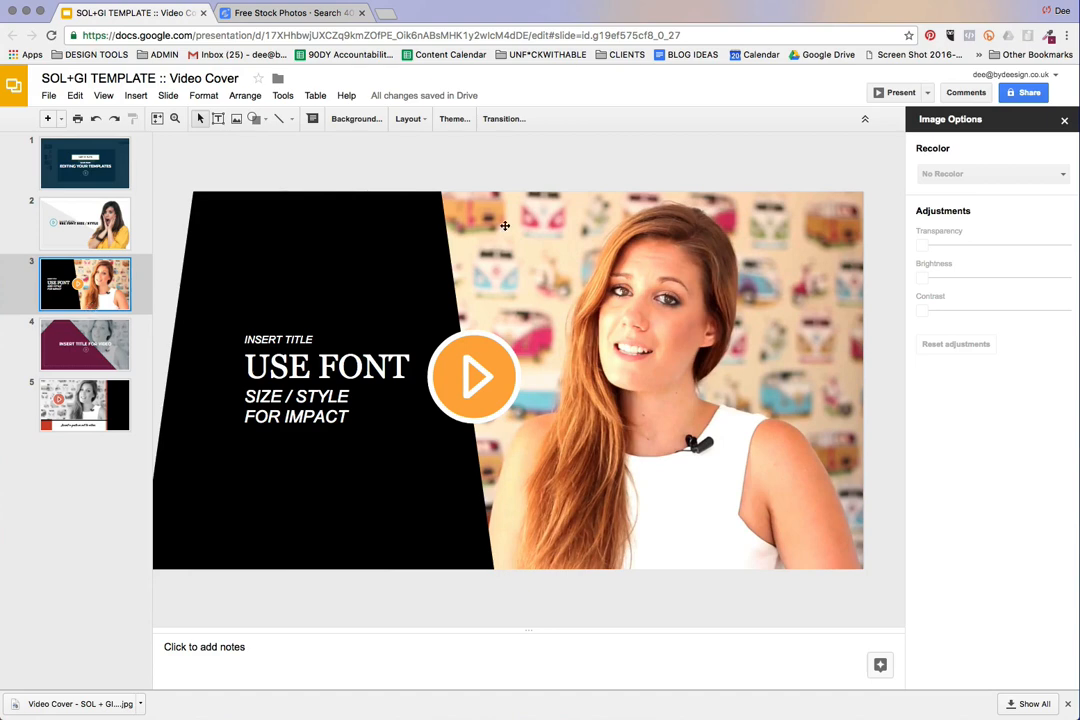
pyautogui.click(624, 196)
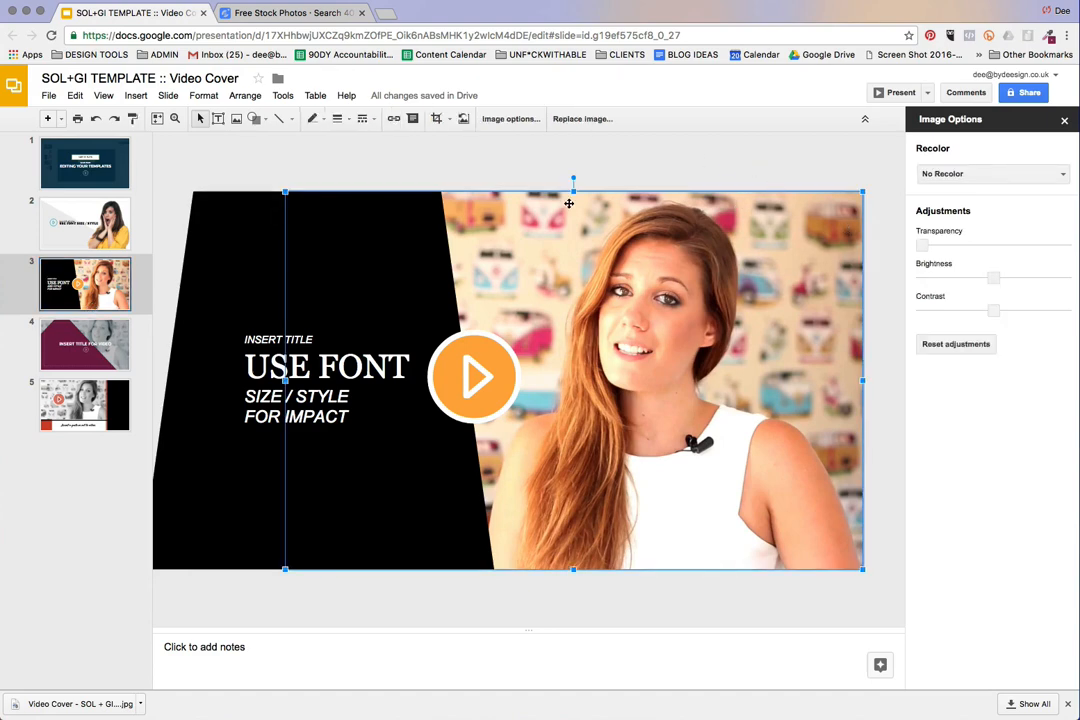
pyautogui.click(961, 176)
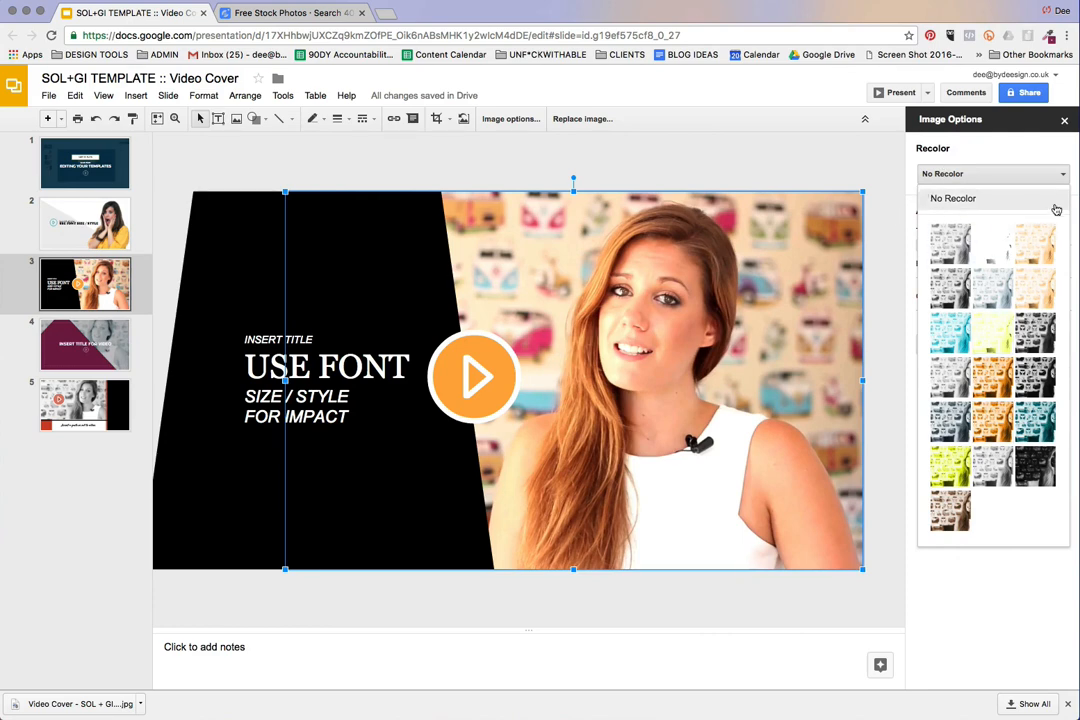
pyautogui.click(962, 244)
pyautogui.click(956, 174)
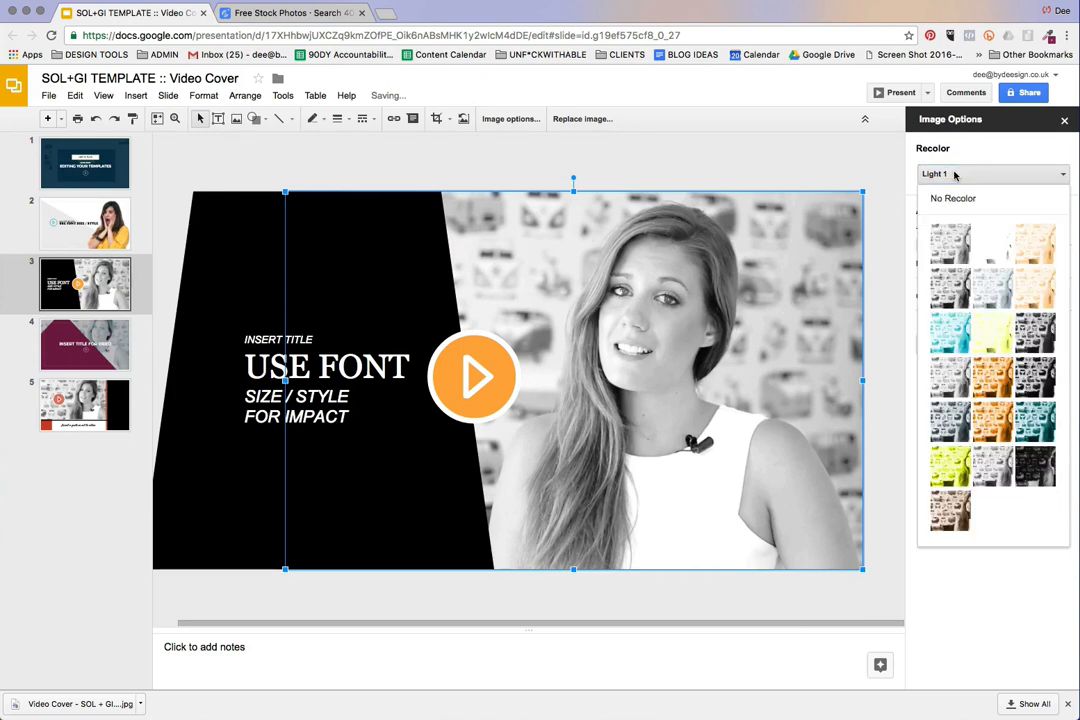
pyautogui.click(950, 244)
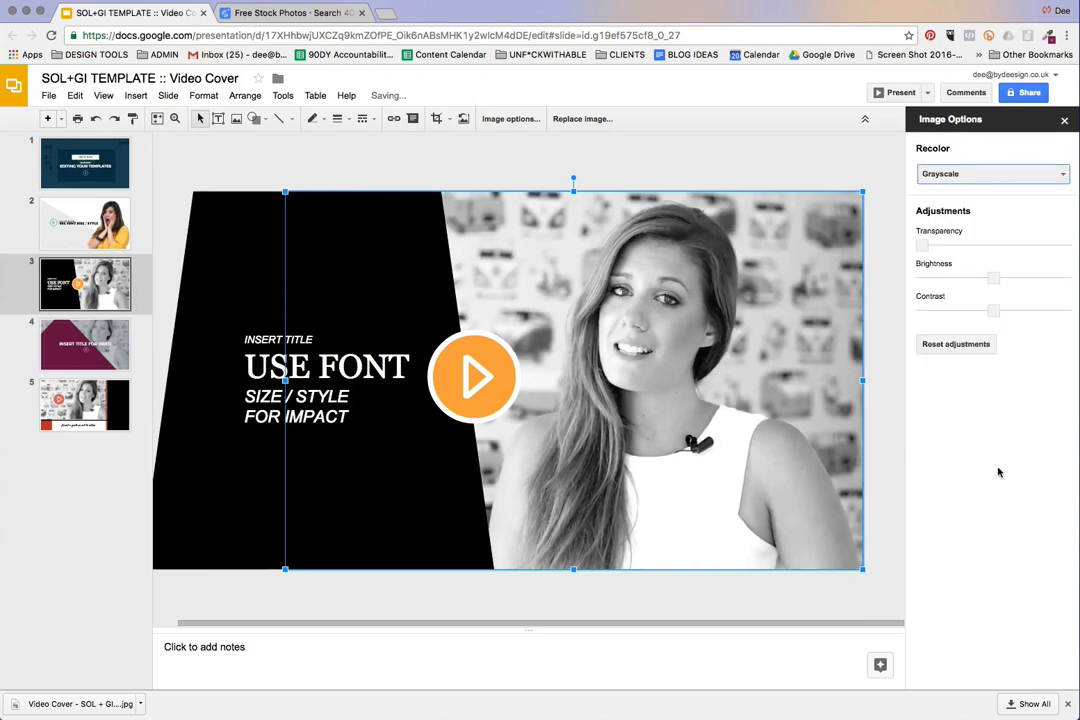
# - Try the Light 7, Dark 7 and Light 5 recolor options on the slide 3 photo
pyautogui.click(945, 176)
pyautogui.click(955, 332)
pyautogui.click(993, 174)
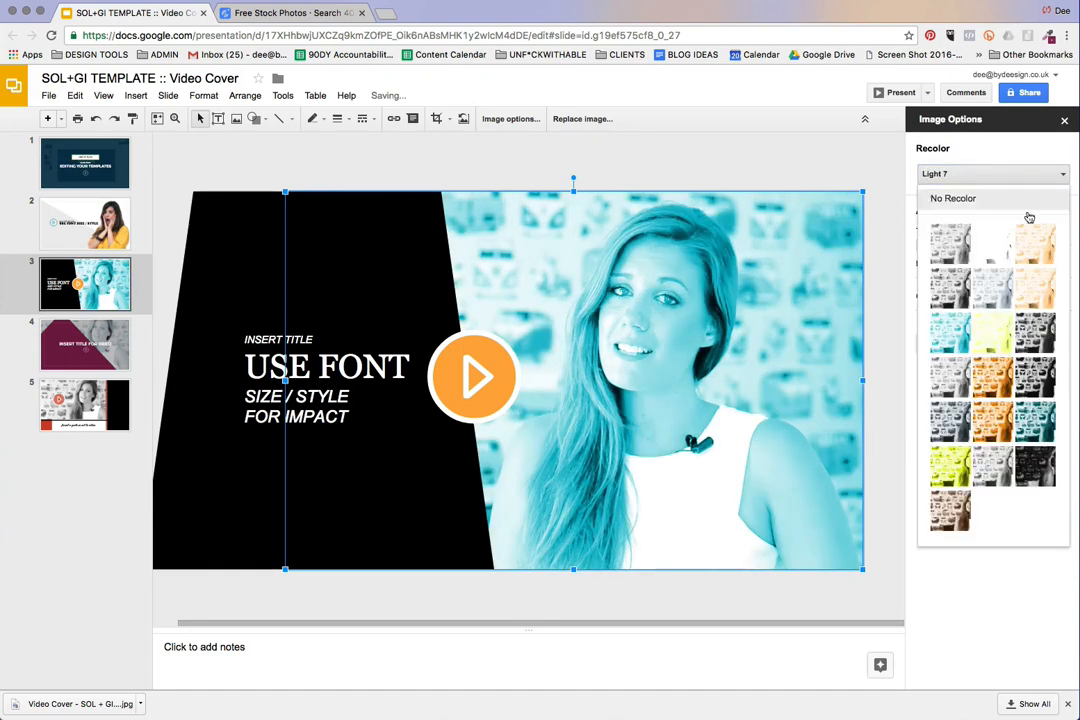
pyautogui.click(1030, 443)
pyautogui.click(948, 174)
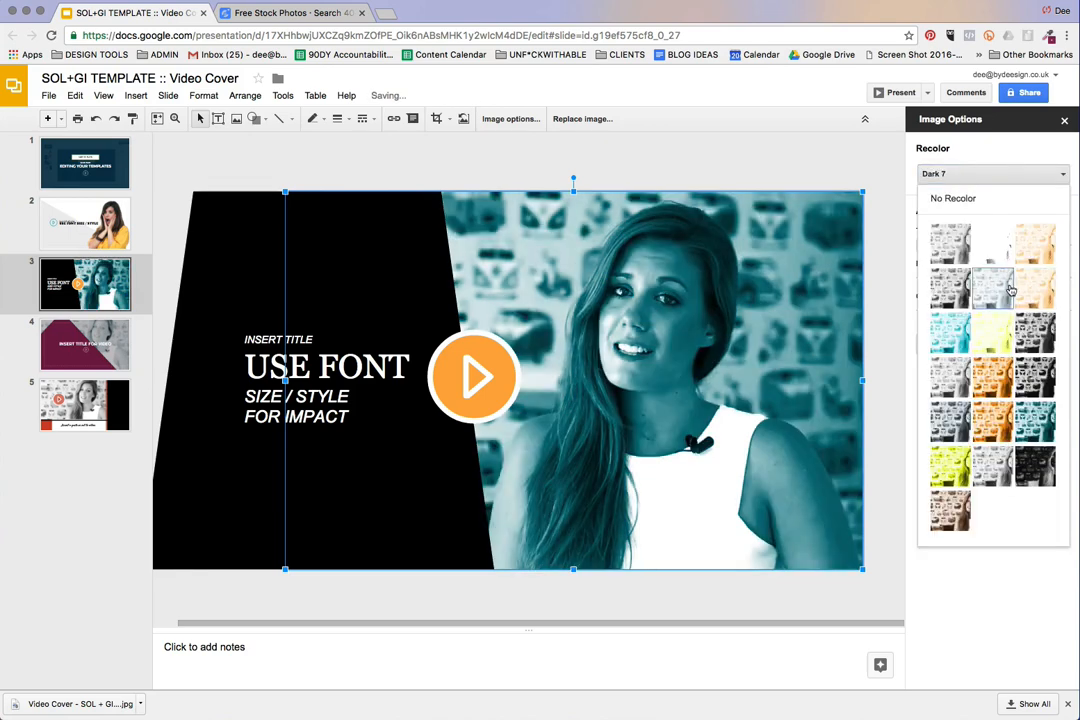
pyautogui.click(1000, 287)
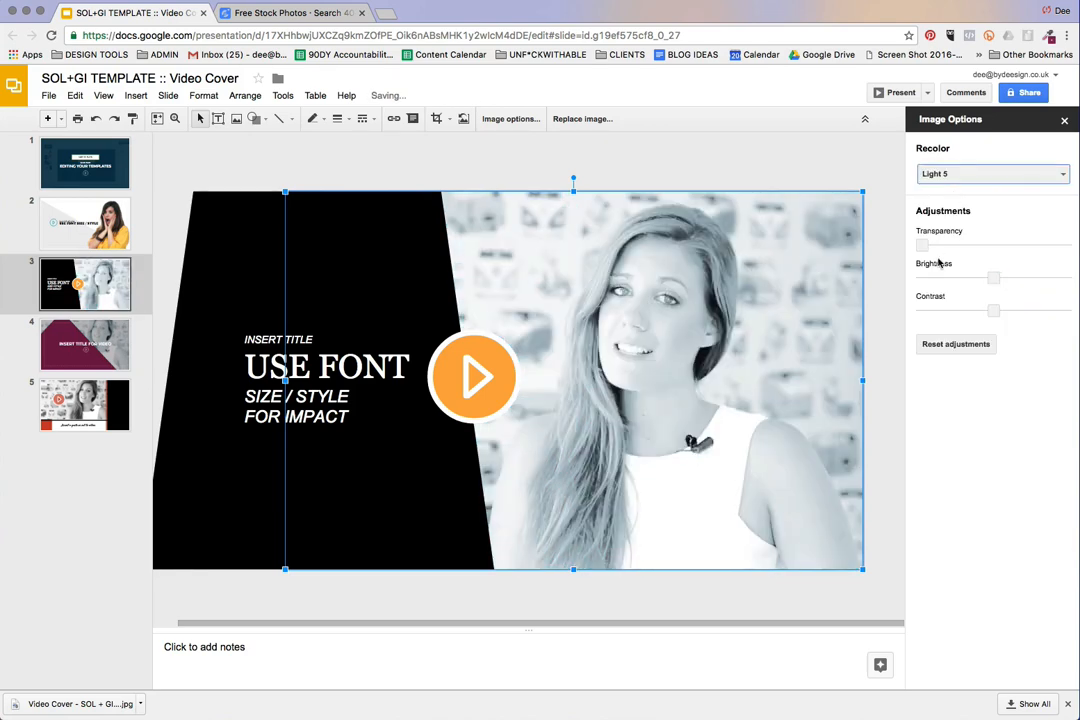
# - Experiment with the slide 3 photo's transparency, brightness and contrast, ending with reduced brightness and contrast
pyautogui.moveTo(921, 245)
pyautogui.mouseDown()
pyautogui.moveTo(1003, 241)
pyautogui.moveTo(920, 244)
pyautogui.mouseUp()
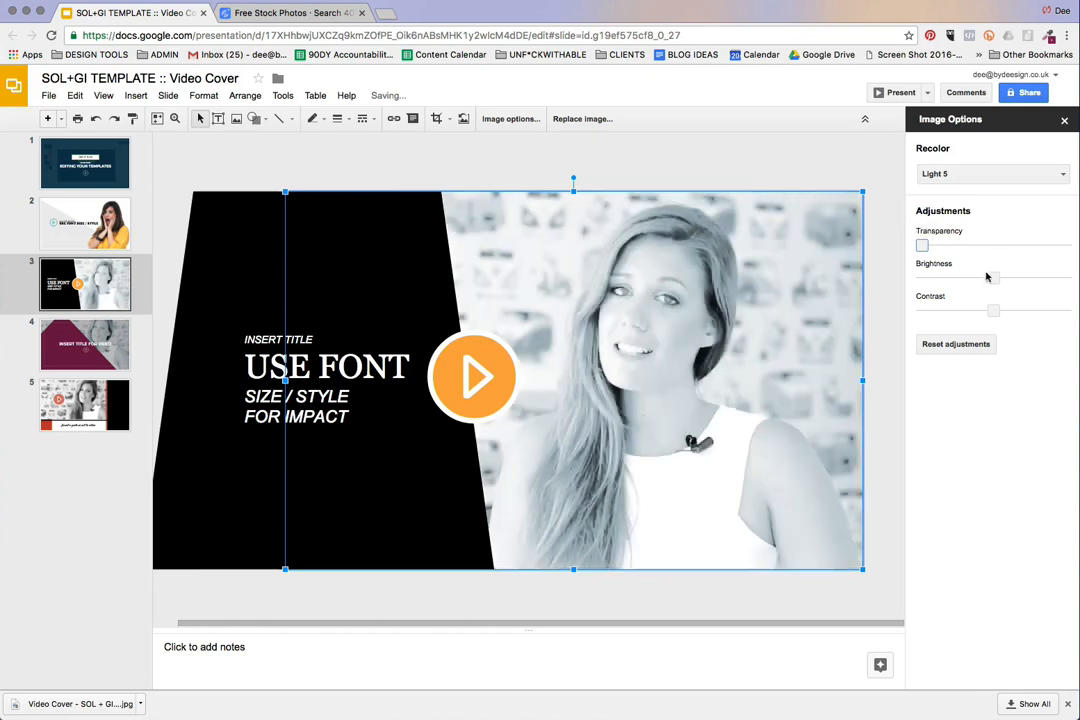
pyautogui.moveTo(993, 277)
pyautogui.mouseDown()
pyautogui.moveTo(1056, 284)
pyautogui.moveTo(955, 278)
pyautogui.moveTo(1022, 308)
pyautogui.moveTo(948, 309)
pyautogui.moveTo(1008, 277)
pyautogui.mouseUp()
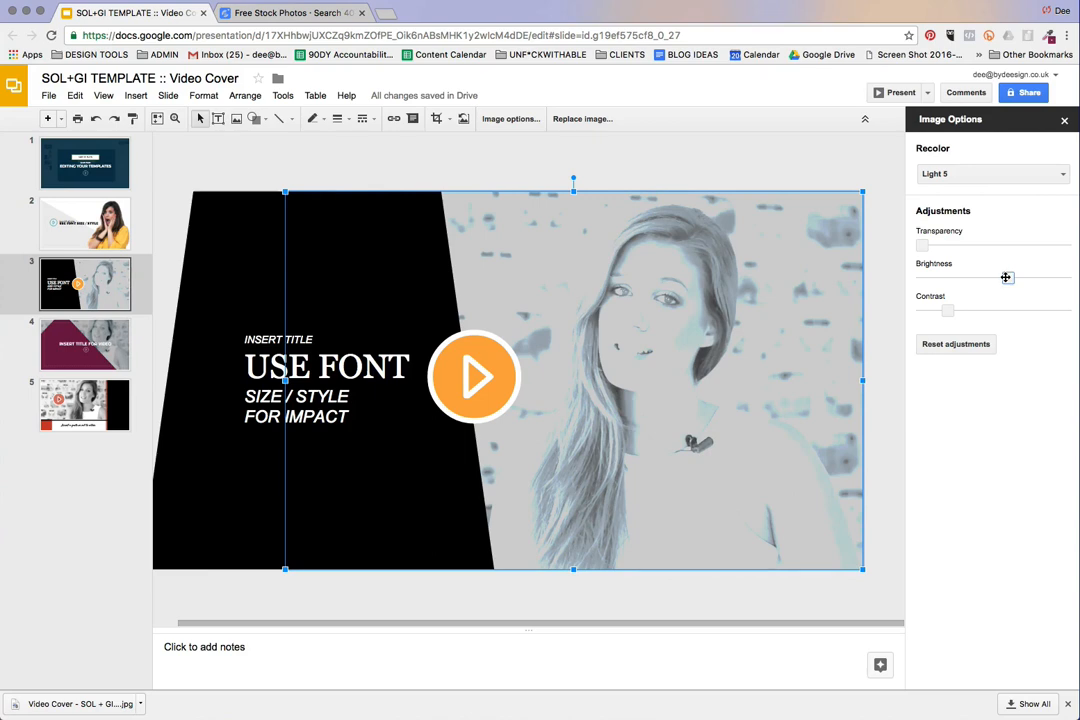
pyautogui.moveTo(1006, 277); pyautogui.dragTo(954, 278)
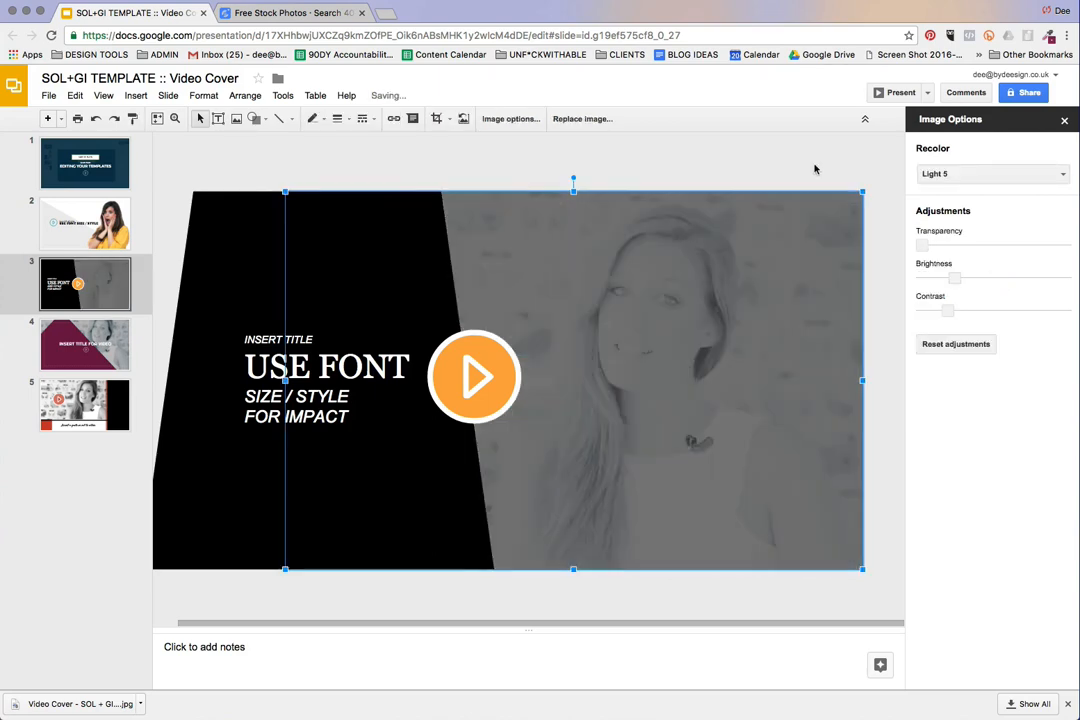
# - Undo all the recolor and adjustment changes made to the slide 3 photo
pyautogui.press('super+z')
pyautogui.press('super+z')
pyautogui.press('super+z')
pyautogui.press('super+z')
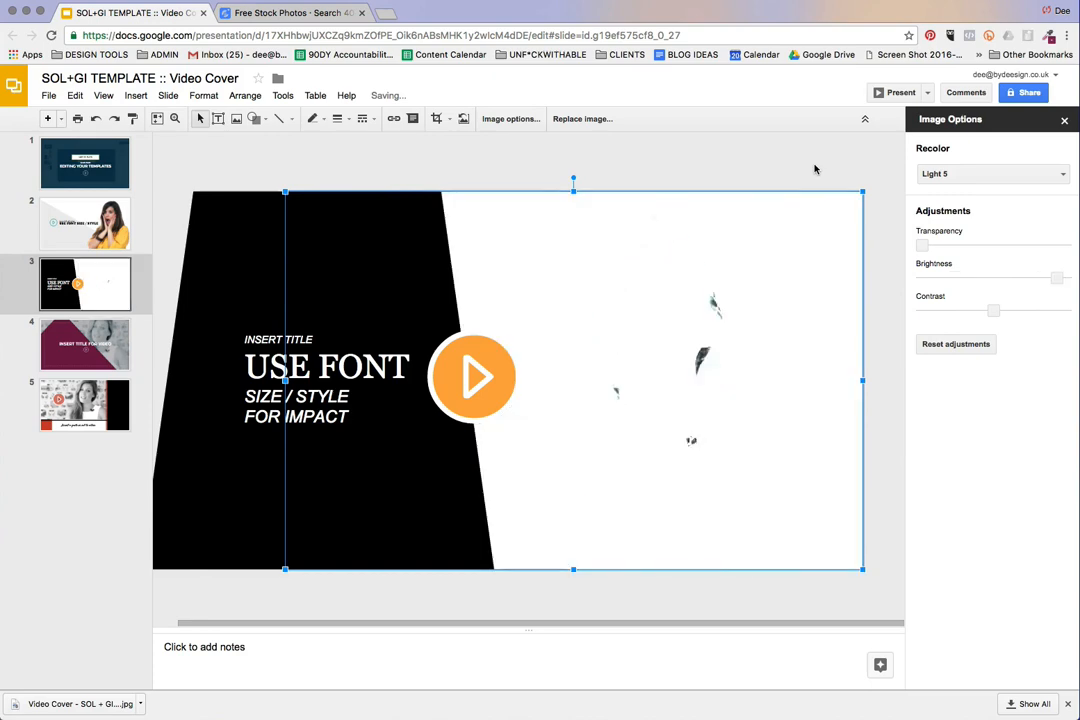
pyautogui.press('super+z')
pyautogui.press('super+z')
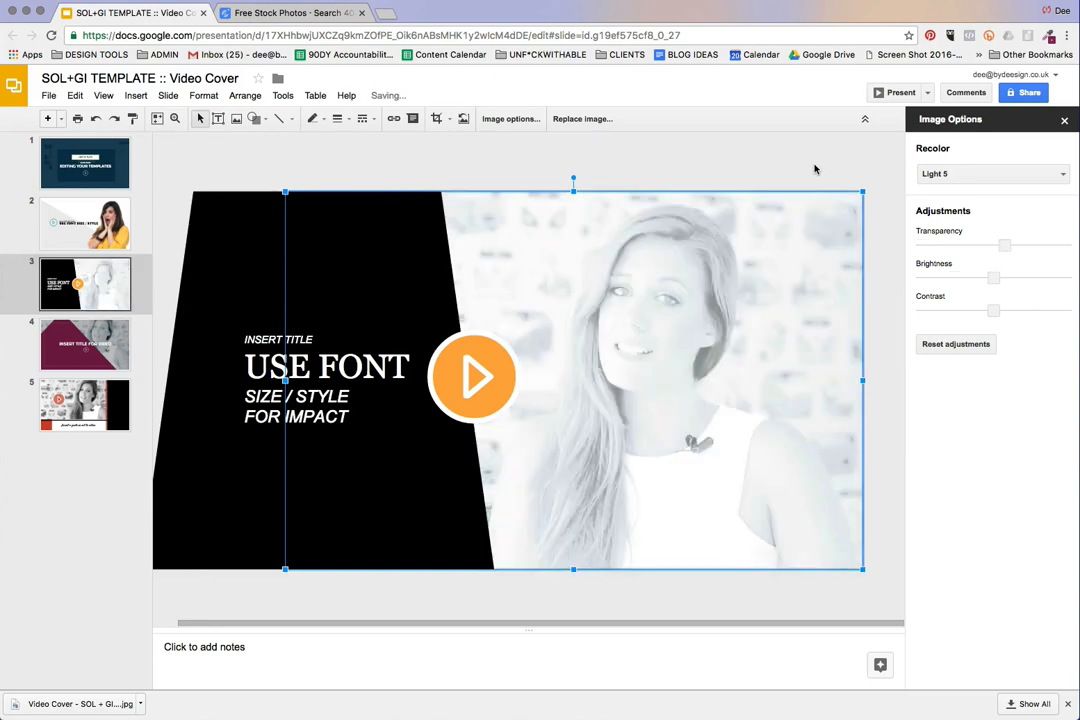
pyautogui.press('super+z')
pyautogui.press('super+z')
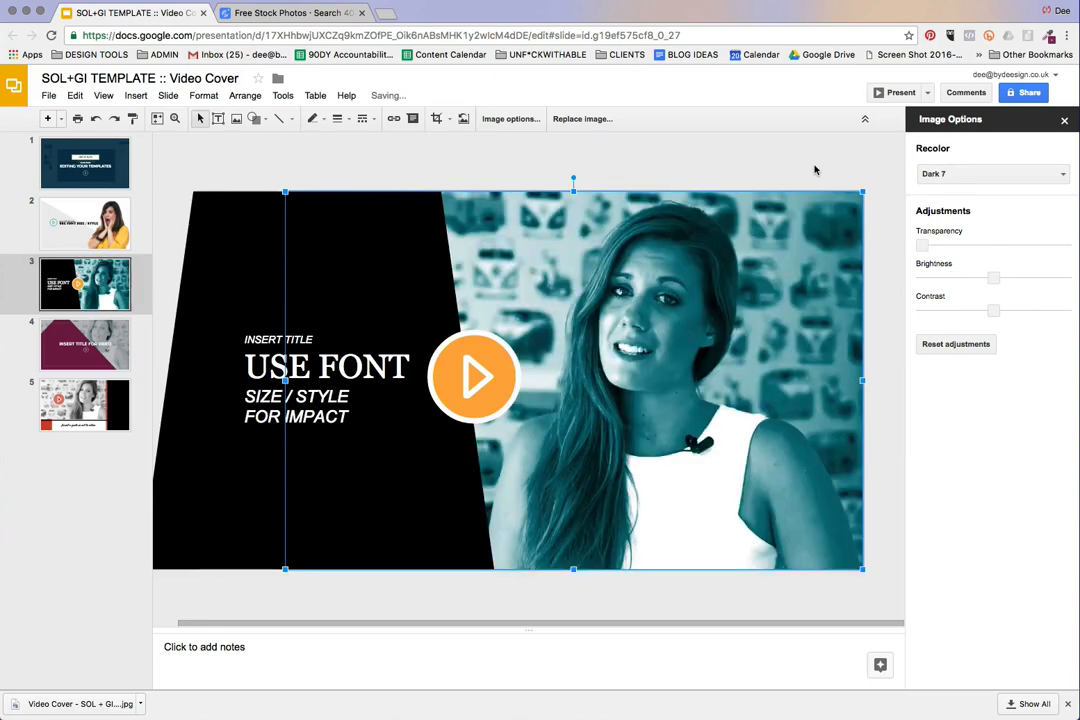
pyautogui.press('super+z')
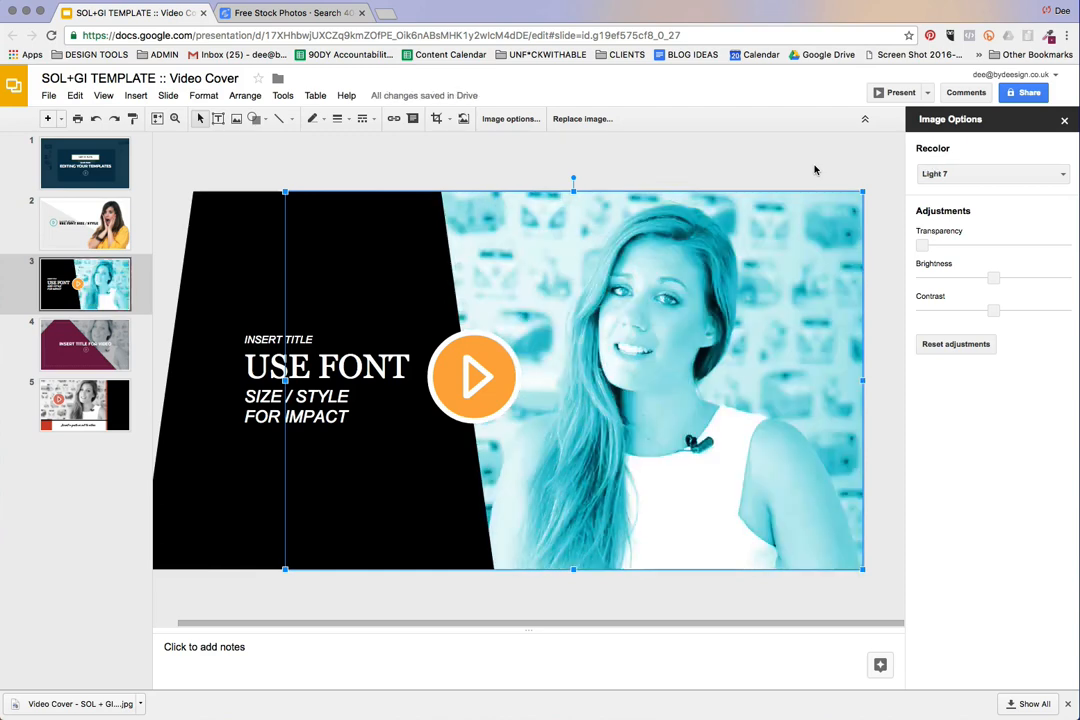
pyautogui.press('super+z')
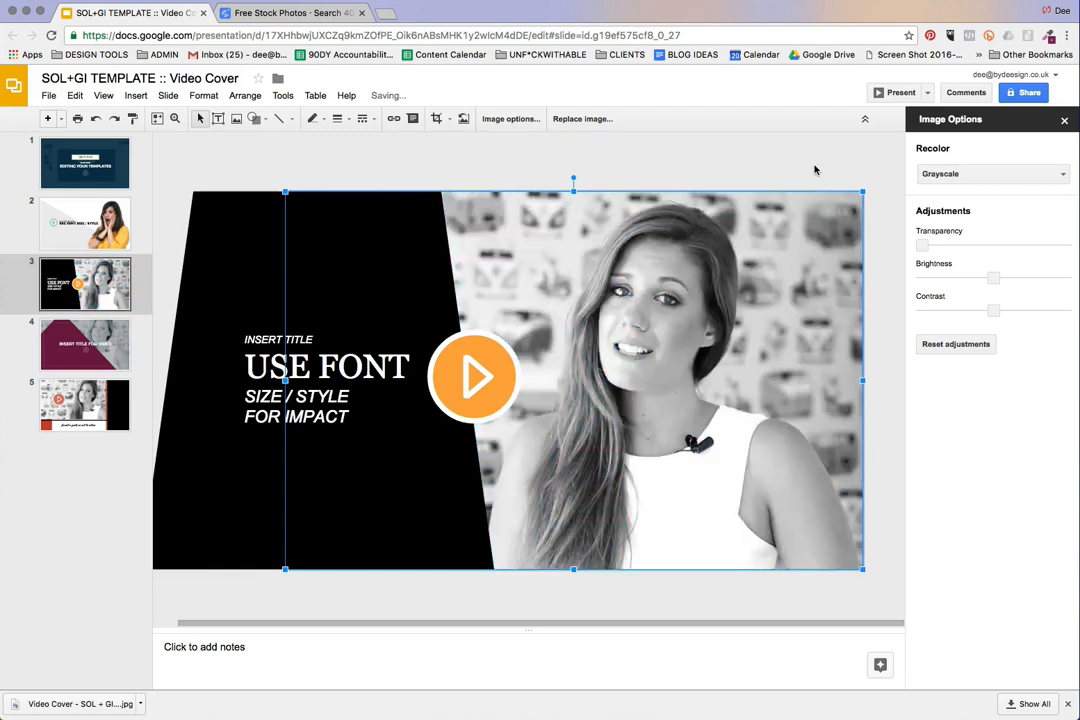
pyautogui.press('super+z')
pyautogui.press('super+z')
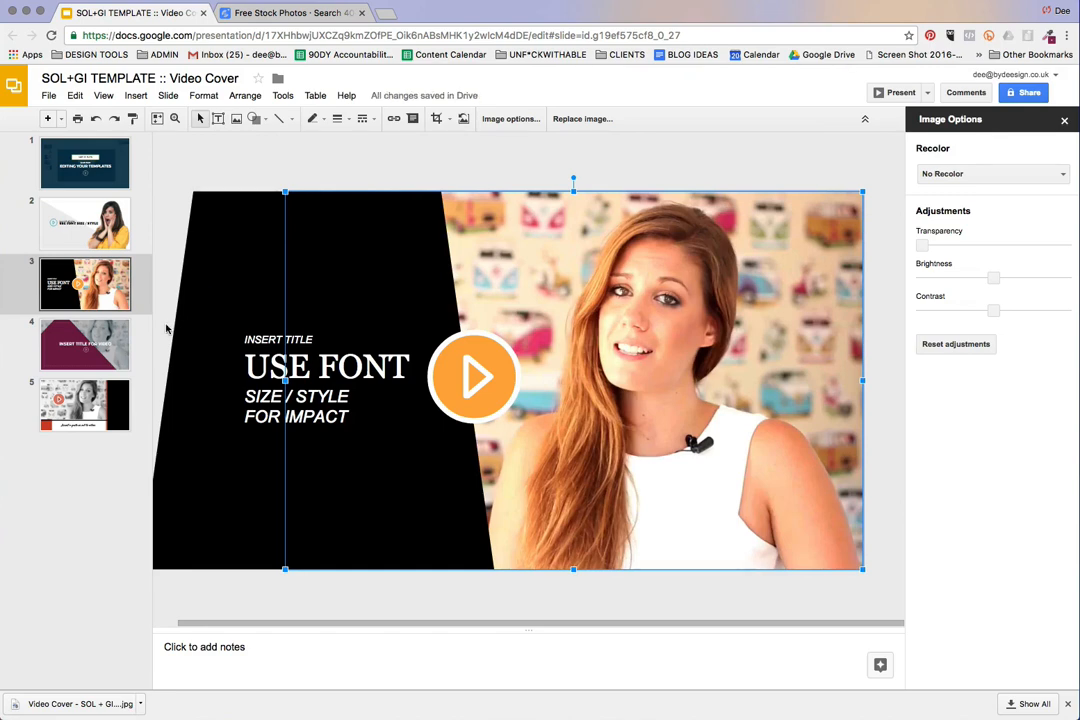
# - Look through the other template slides again, finishing on slide 1
pyautogui.click(114, 334)
pyautogui.click(78, 210)
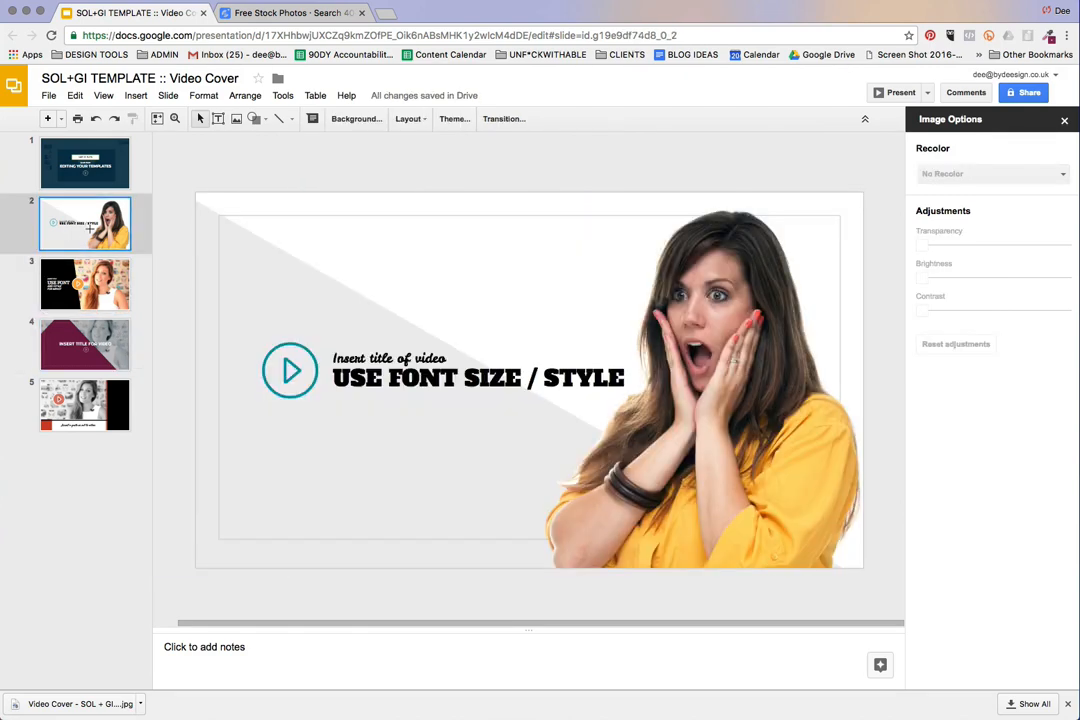
pyautogui.click(77, 168)
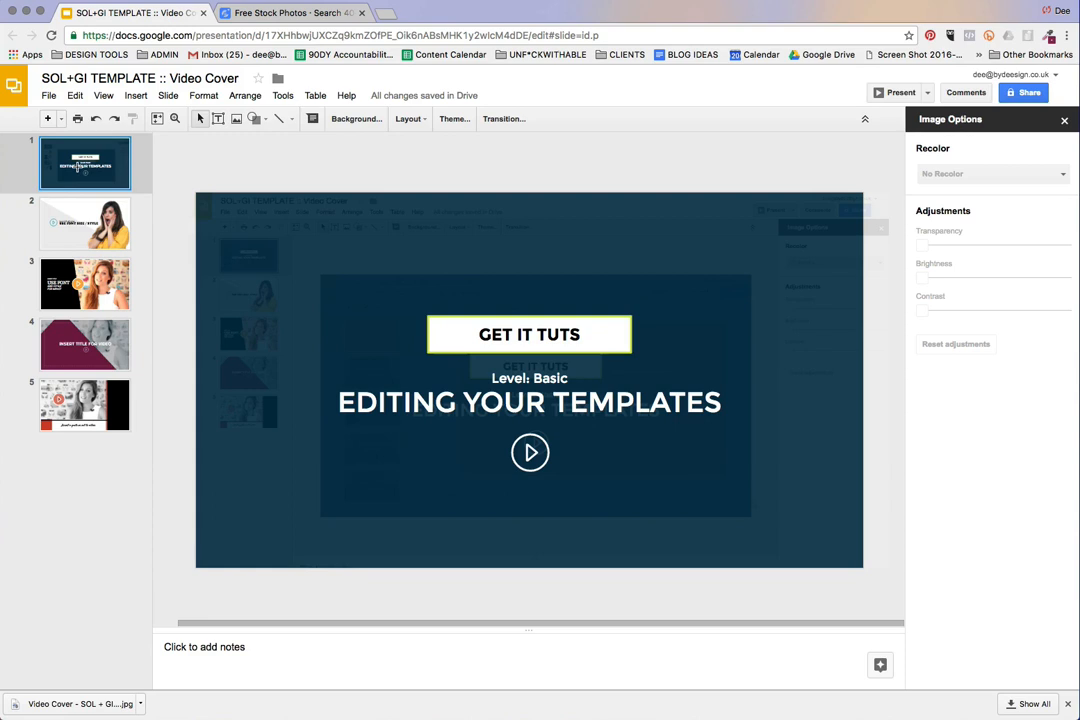
# - Switch to the LibreStock website and browse its gallery of free stock photos
pyautogui.click(297, 14)
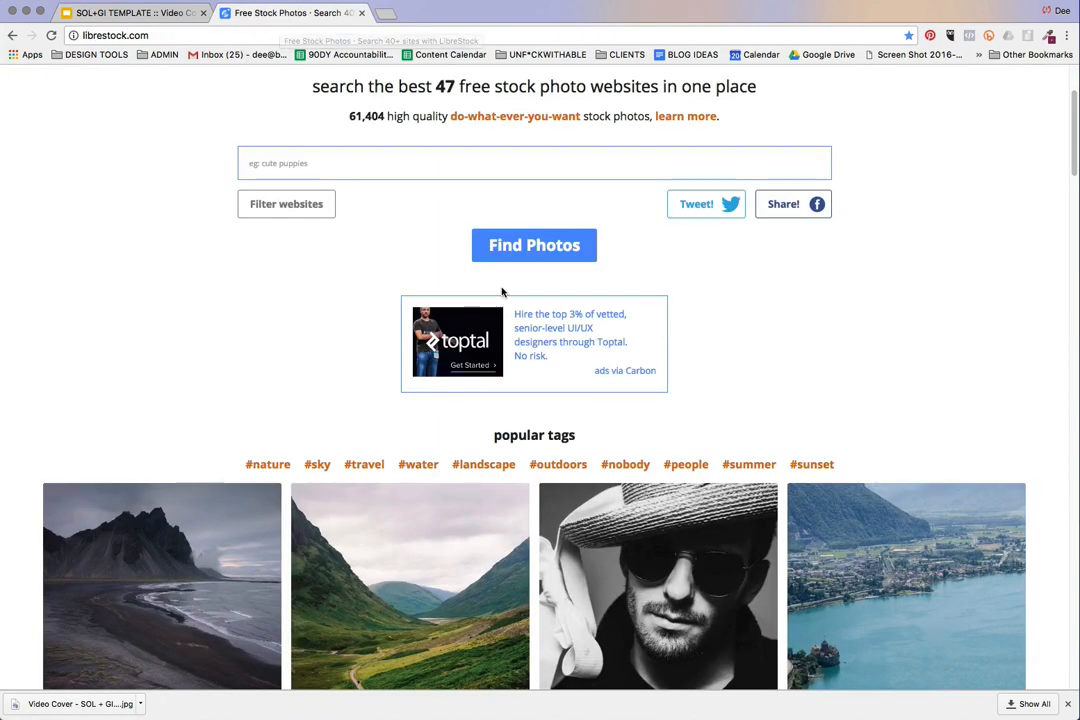
pyautogui.scroll(-1, 494, 300)
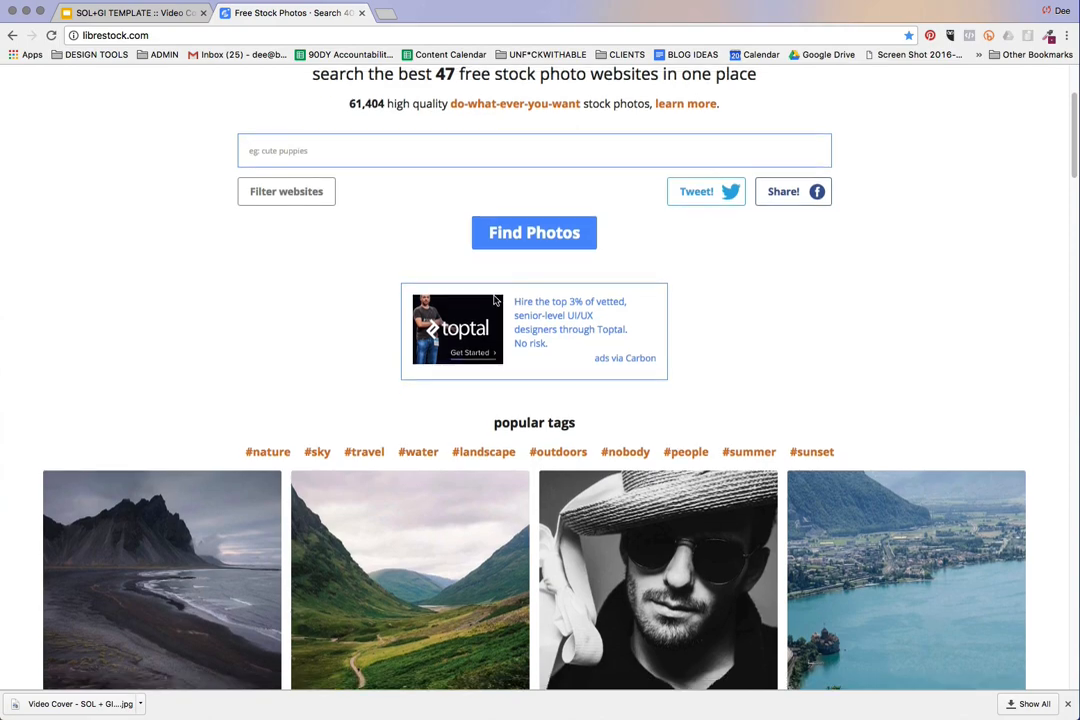
pyautogui.scroll(-15, 494, 300)
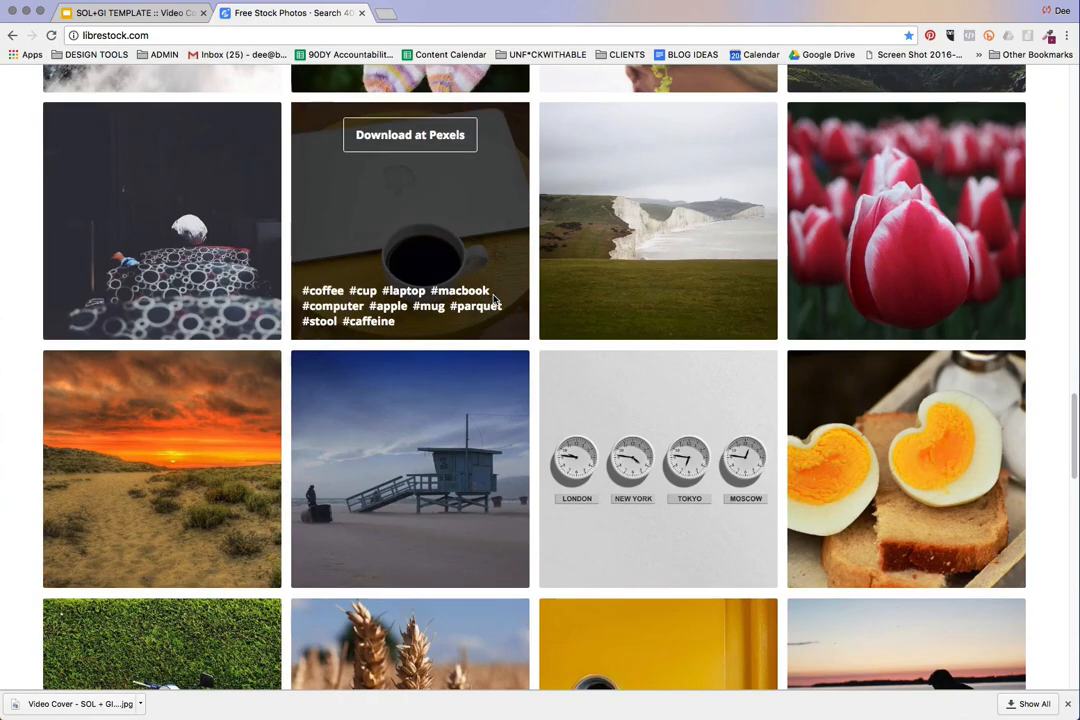
# - Browse the LibreStock gallery and open the Pexels download page for the photo of a MacBook beside a coffee cup
pyautogui.scroll(-5, 494, 300)
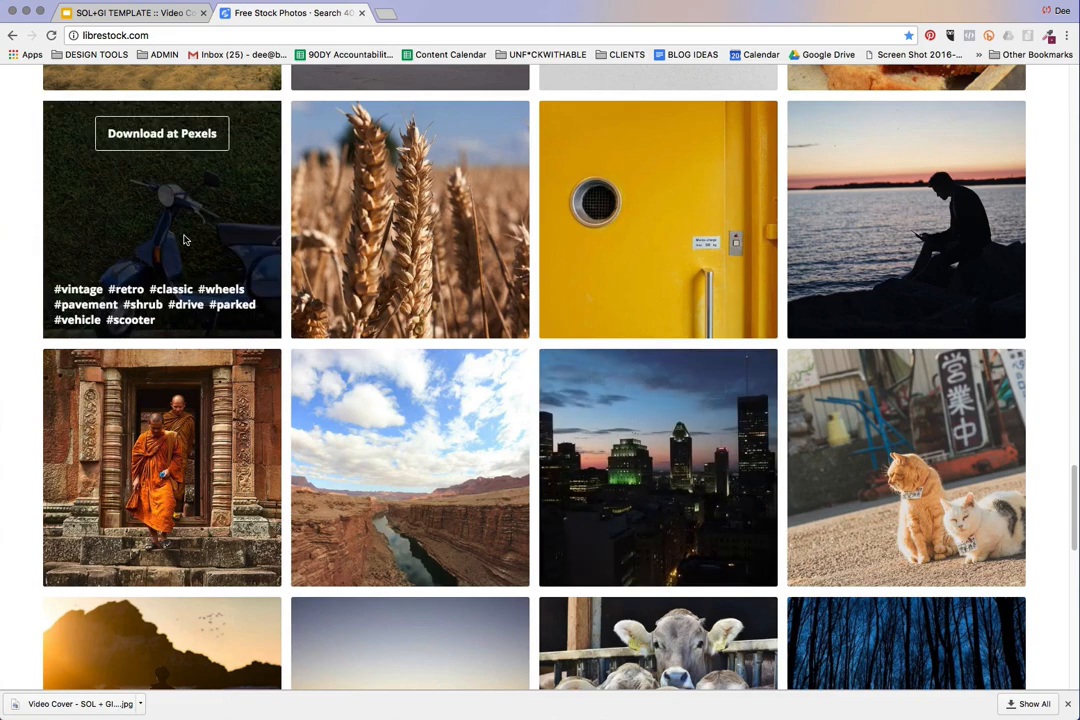
pyautogui.scroll(-3, 594, 192)
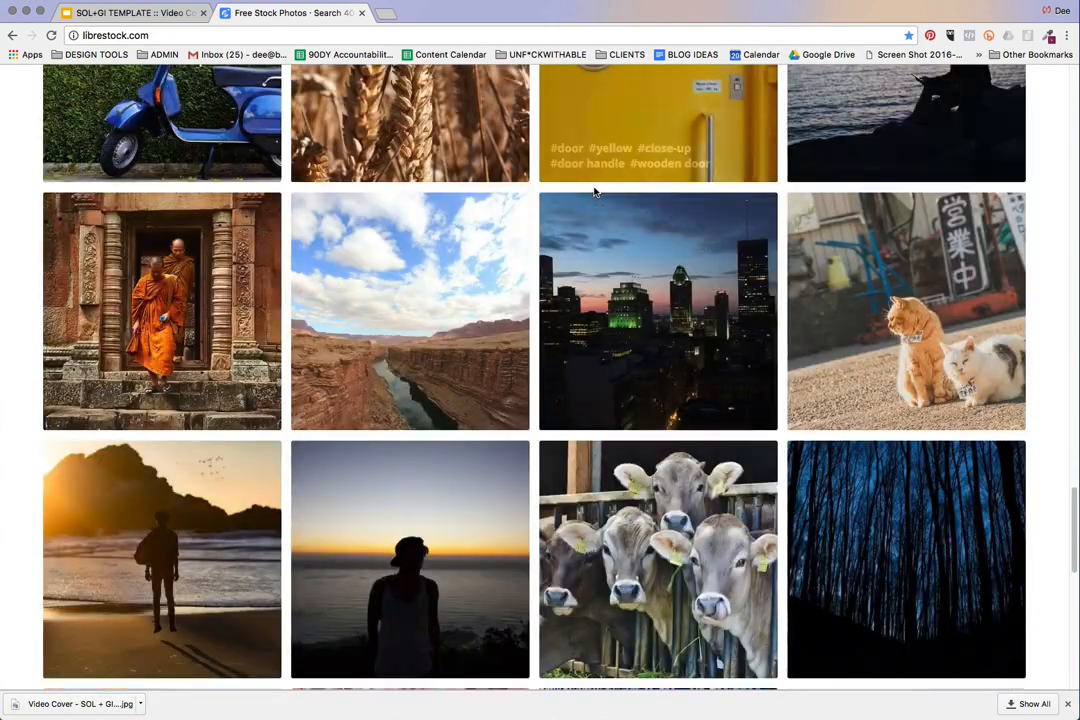
pyautogui.scroll(3, 591, 190)
pyautogui.scroll(5, 590, 199)
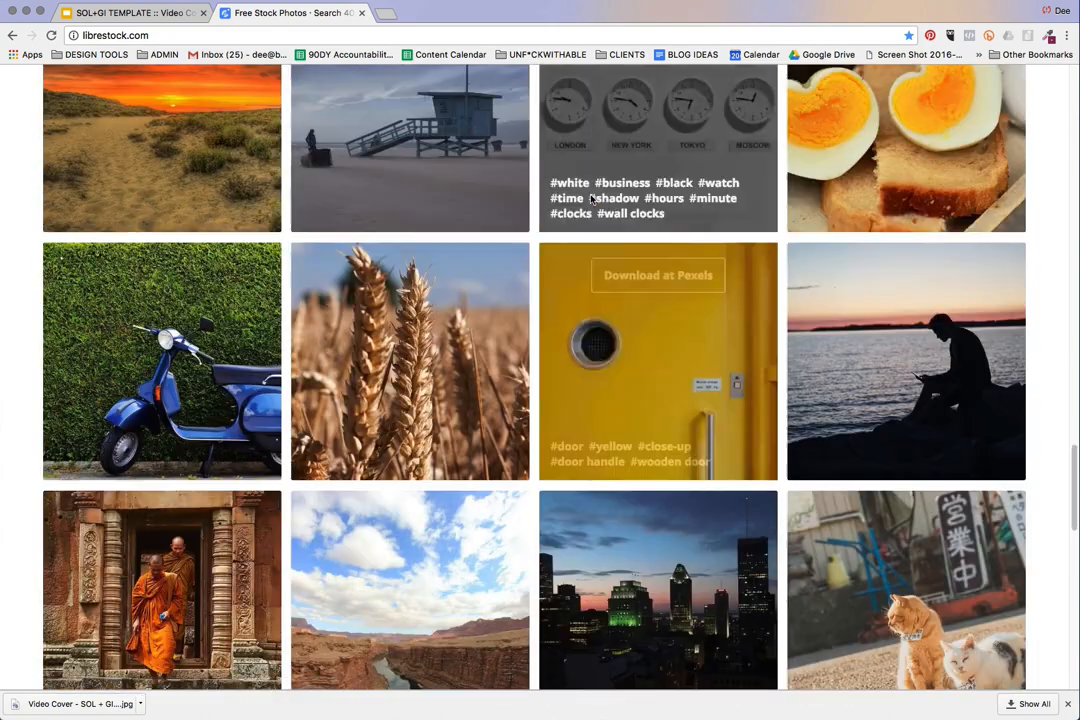
pyautogui.scroll(4, 591, 200)
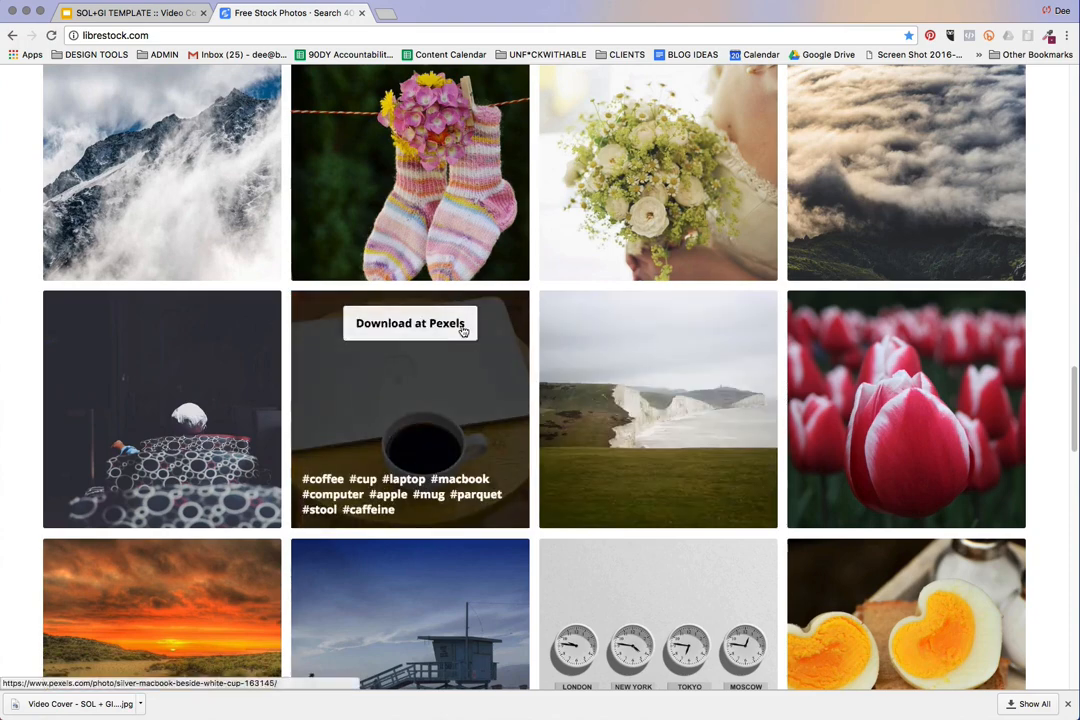
pyautogui.click(462, 330)
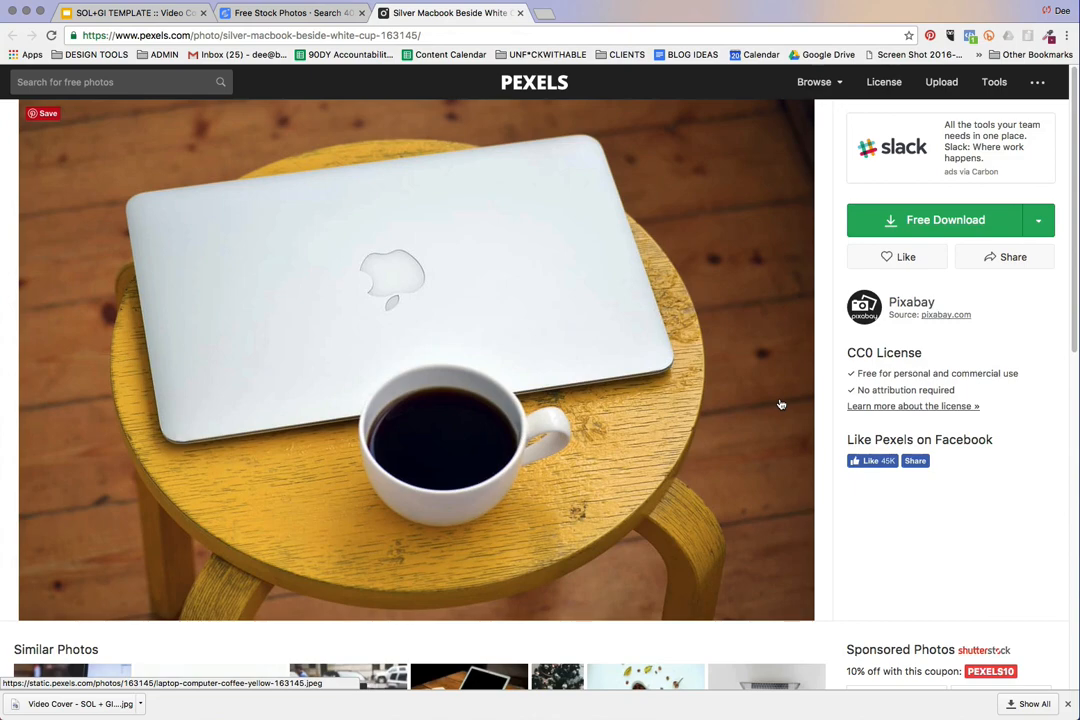
# - Look back through the LibreStock gallery up to its popular tags, and return to the Video Cover template presentation
pyautogui.click(257, 16)
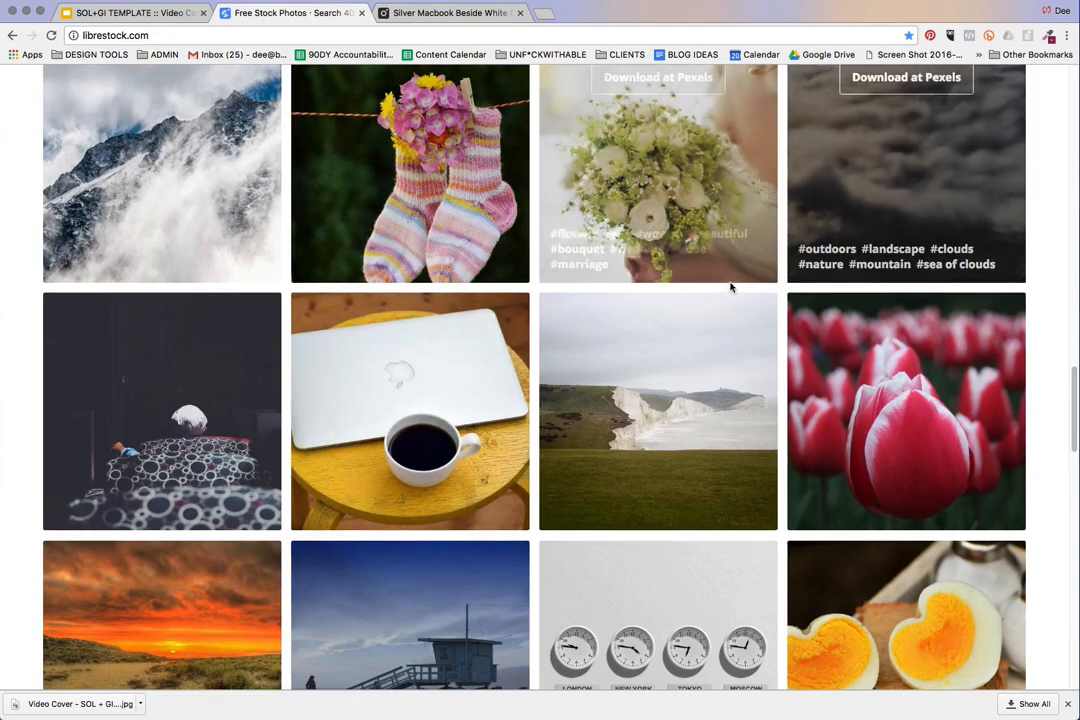
pyautogui.scroll(3, 728, 287)
pyautogui.scroll(10, 726, 288)
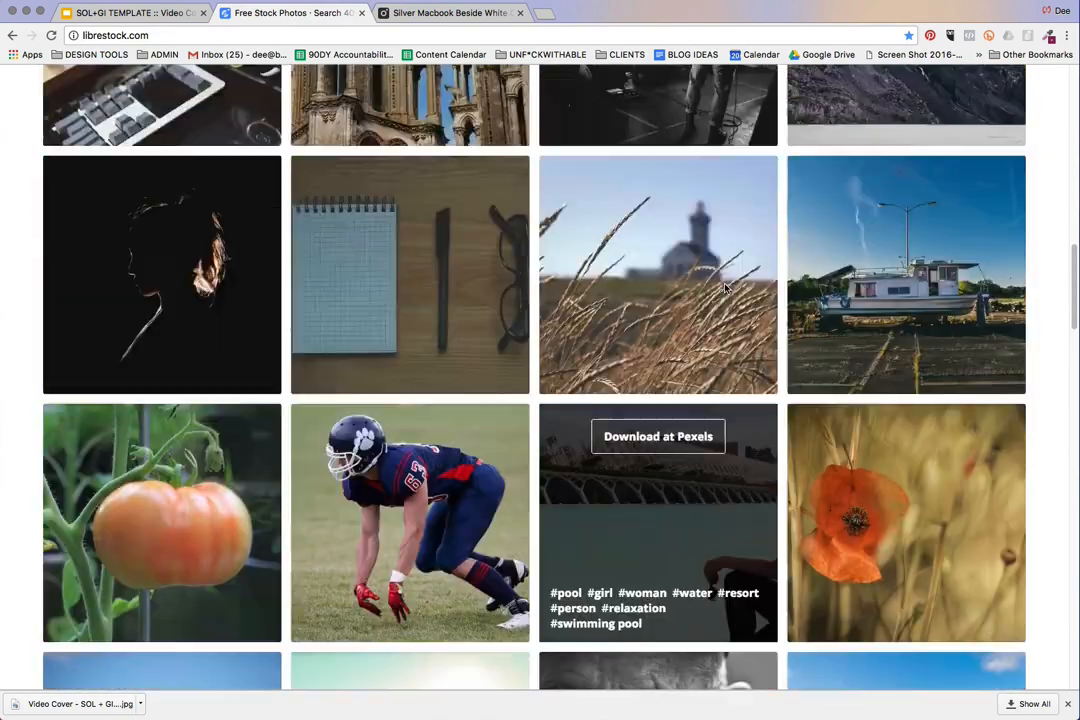
pyautogui.scroll(6, 726, 288)
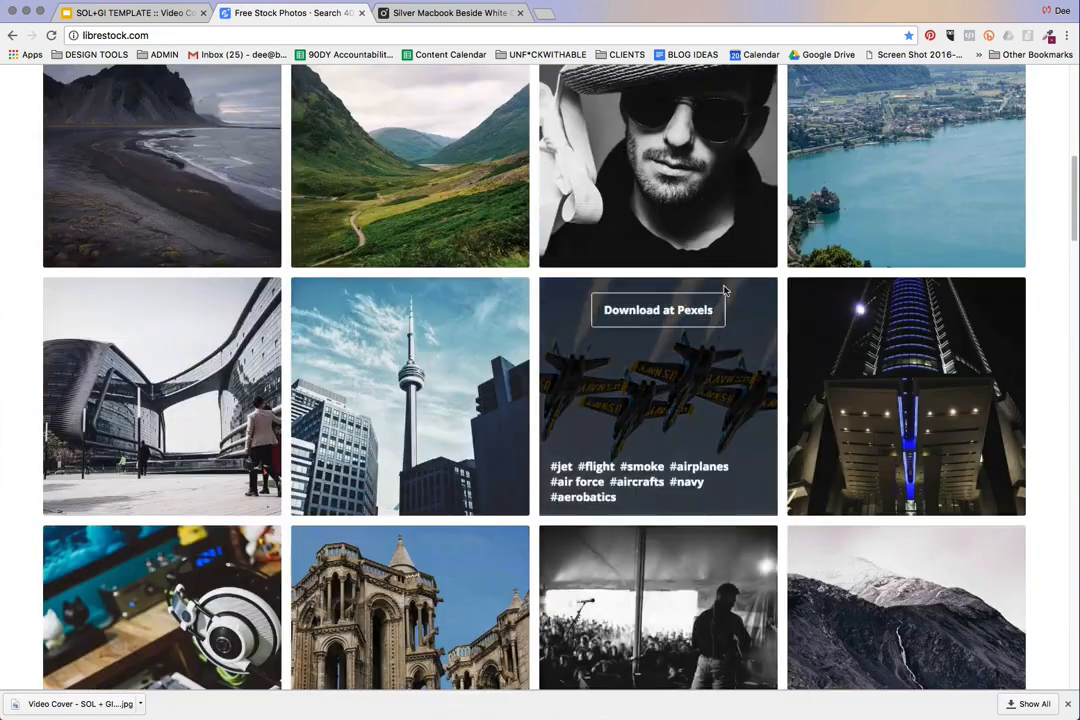
pyautogui.scroll(2, 725, 290)
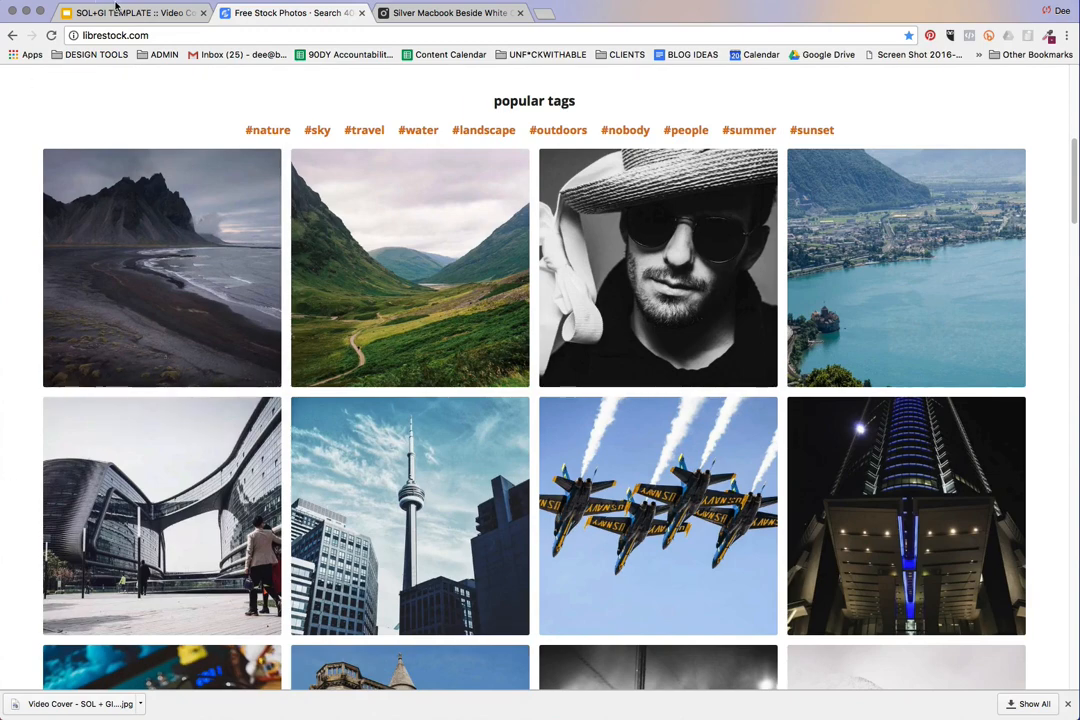
pyautogui.click(118, 12)
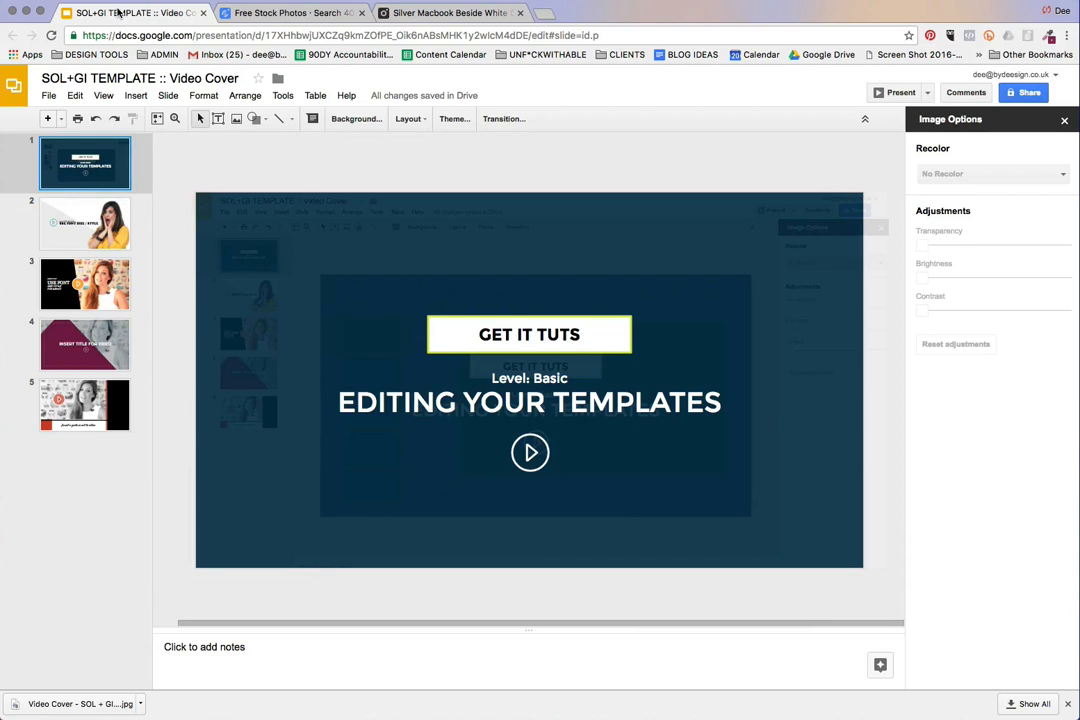
# - Try moving the "GET IT TUTS" box to the upper right of slide 1, and undo the move
pyautogui.moveTo(579, 320); pyautogui.dragTo(719, 240)
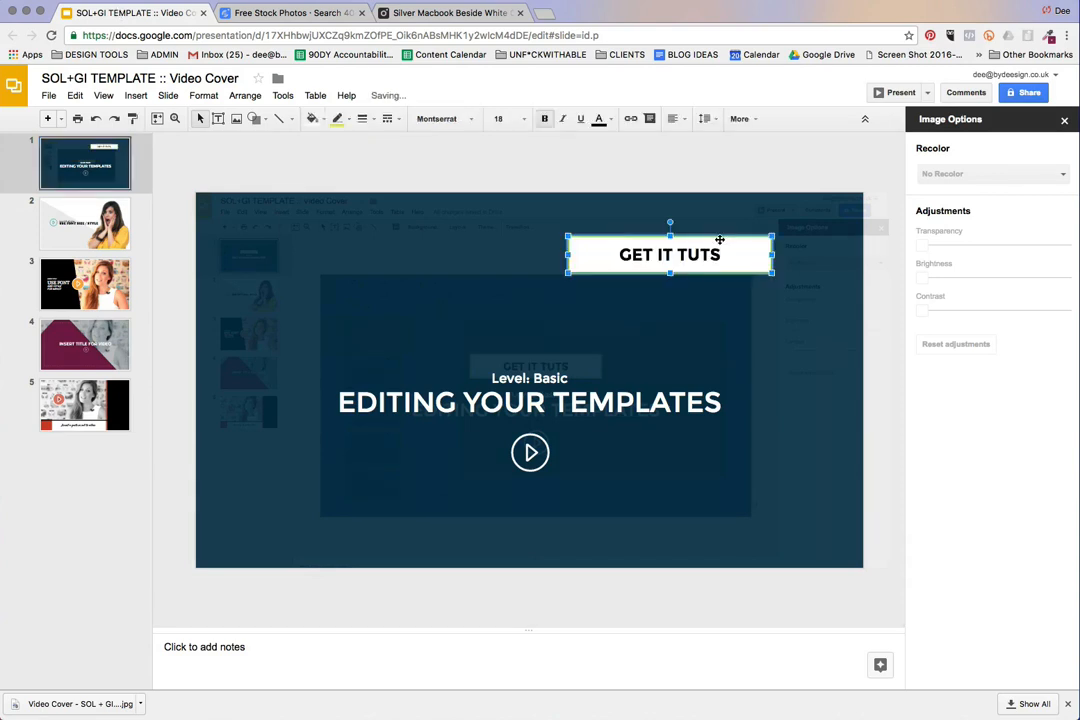
pyautogui.hotkey('ctrl', 'z')
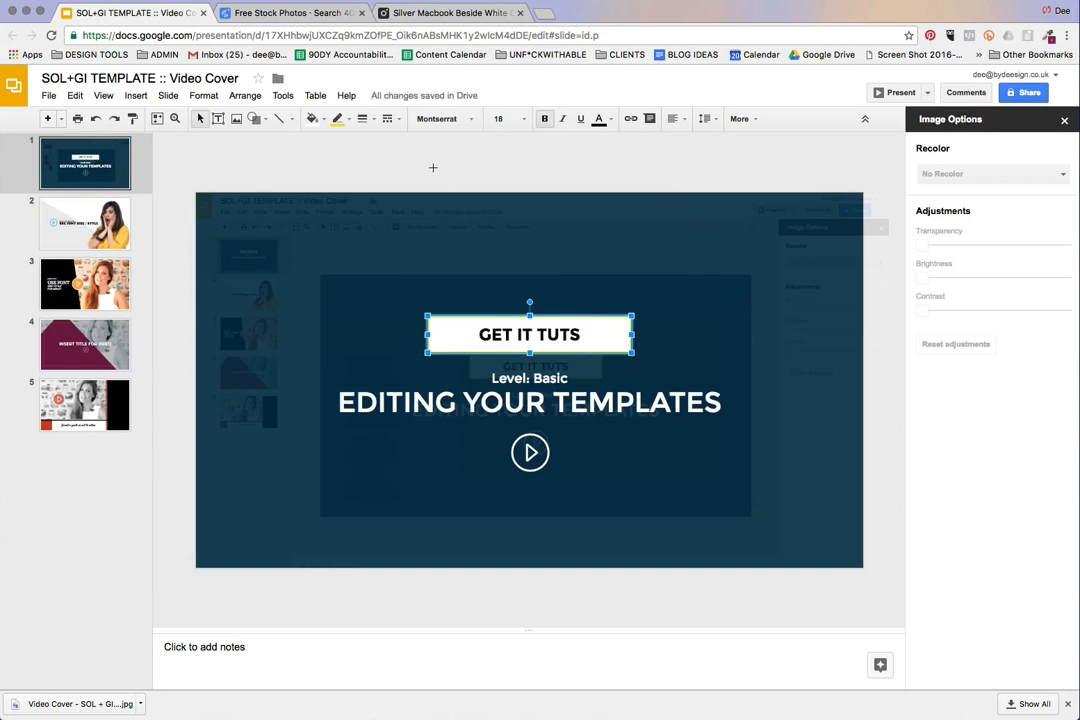
pyautogui.click(245, 162)
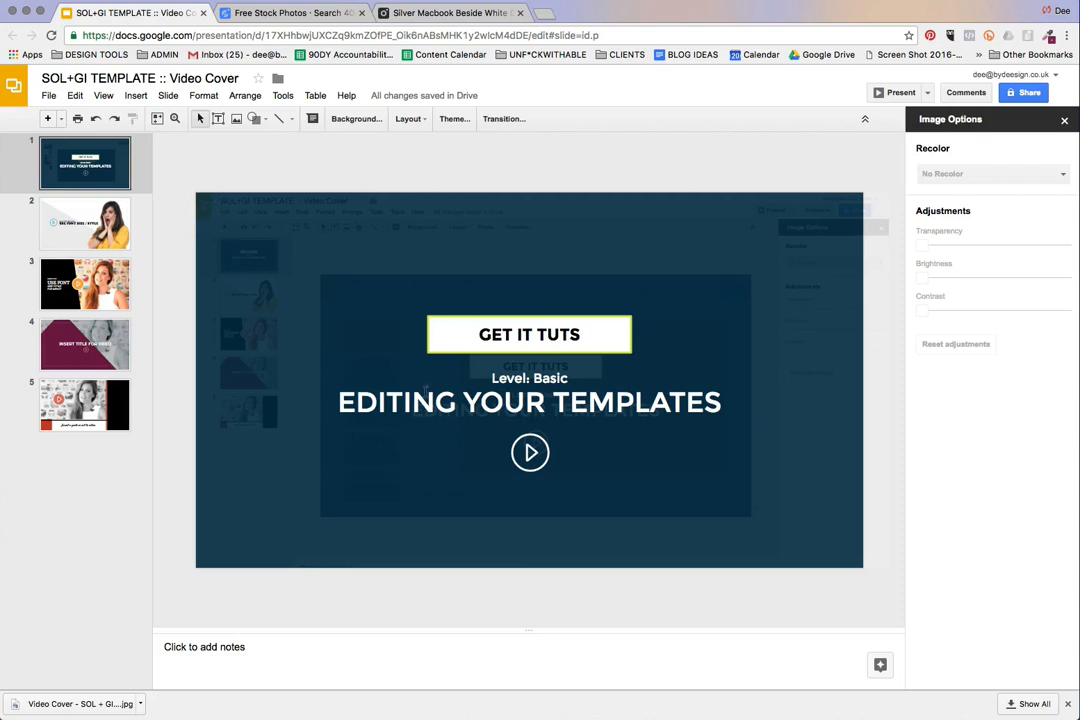
# - Try slide 1's background screenshot with no transparency, and make it almost fully transparent behind the title
pyautogui.click(537, 264)
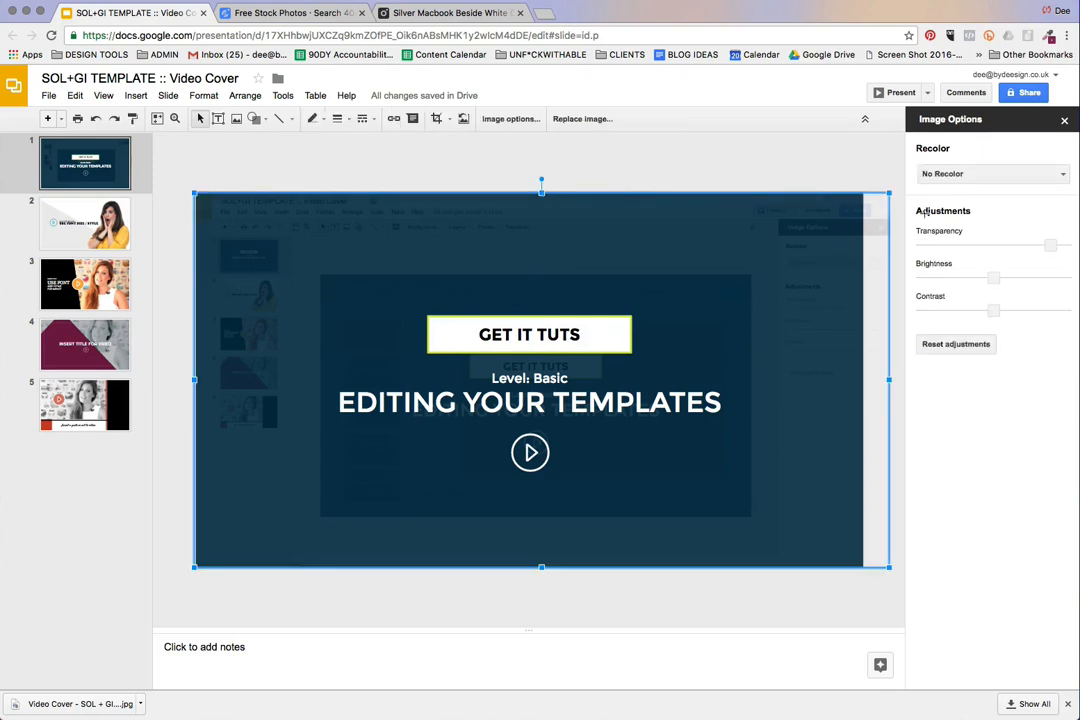
pyautogui.moveTo(1053, 246); pyautogui.dragTo(920, 243)
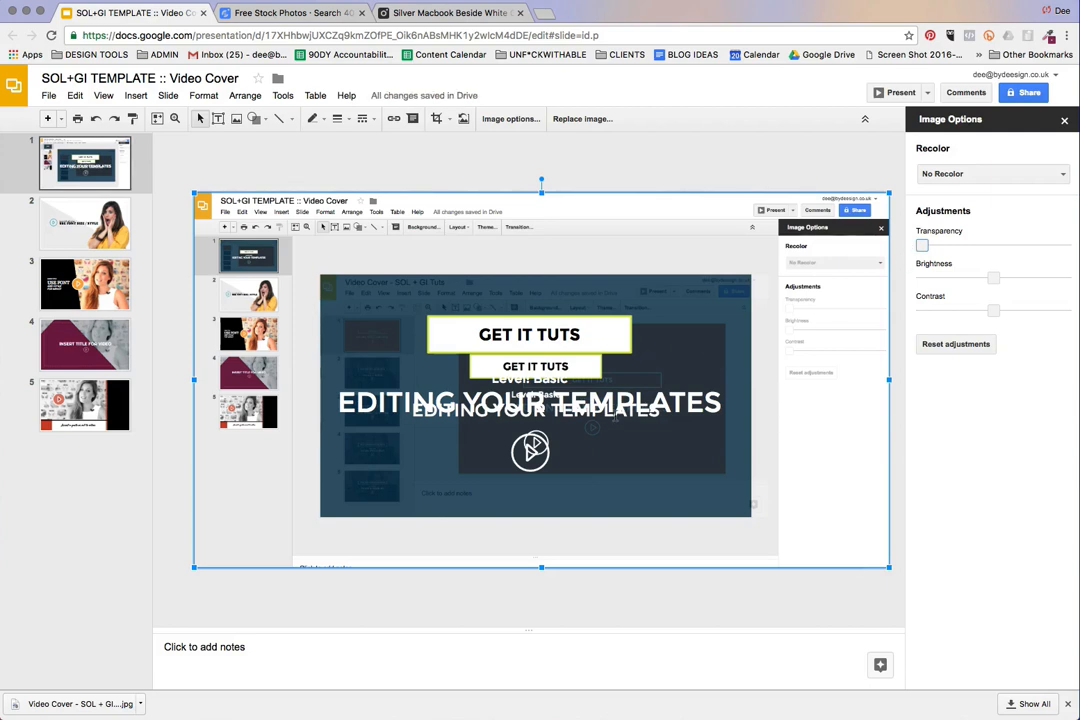
pyautogui.moveTo(921, 245); pyautogui.dragTo(1058, 245)
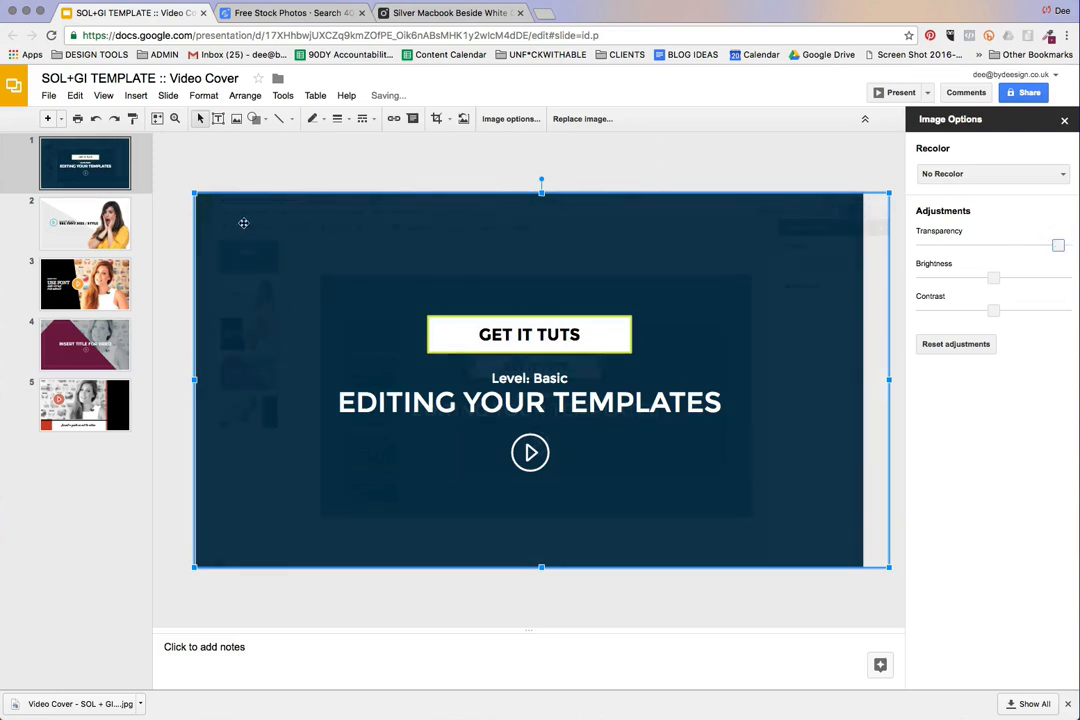
pyautogui.click(367, 171)
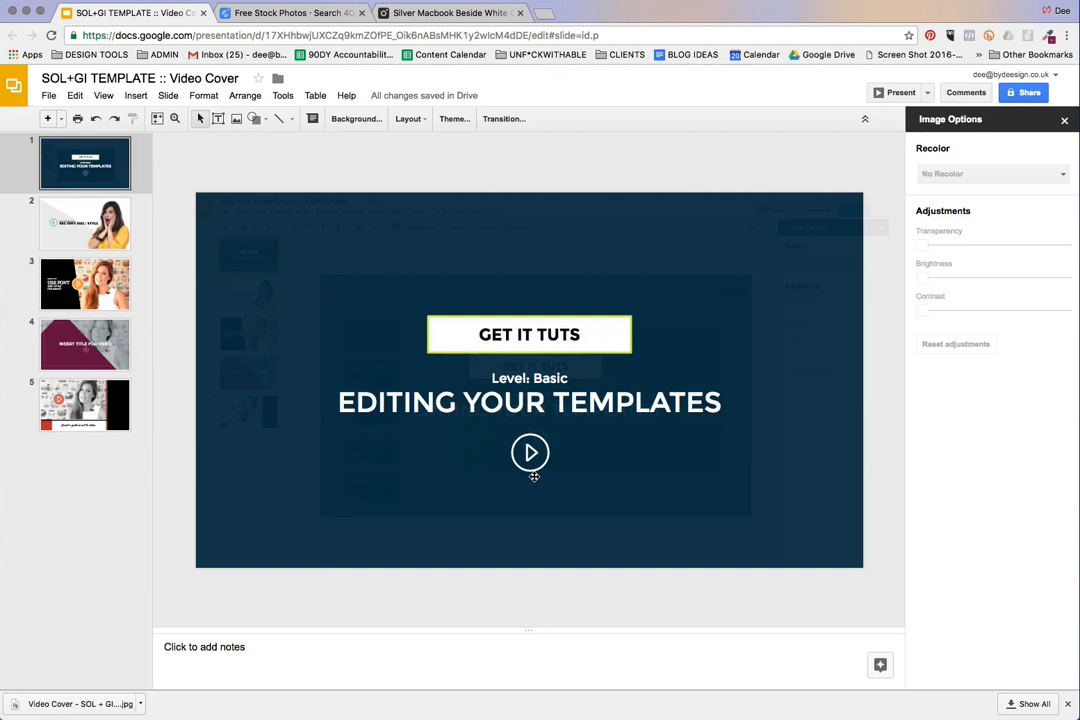
# - Download slide 1 as a JPEG image and check the file in the Downloads folder
pyautogui.click(56, 96)
pyautogui.moveTo(96, 333)
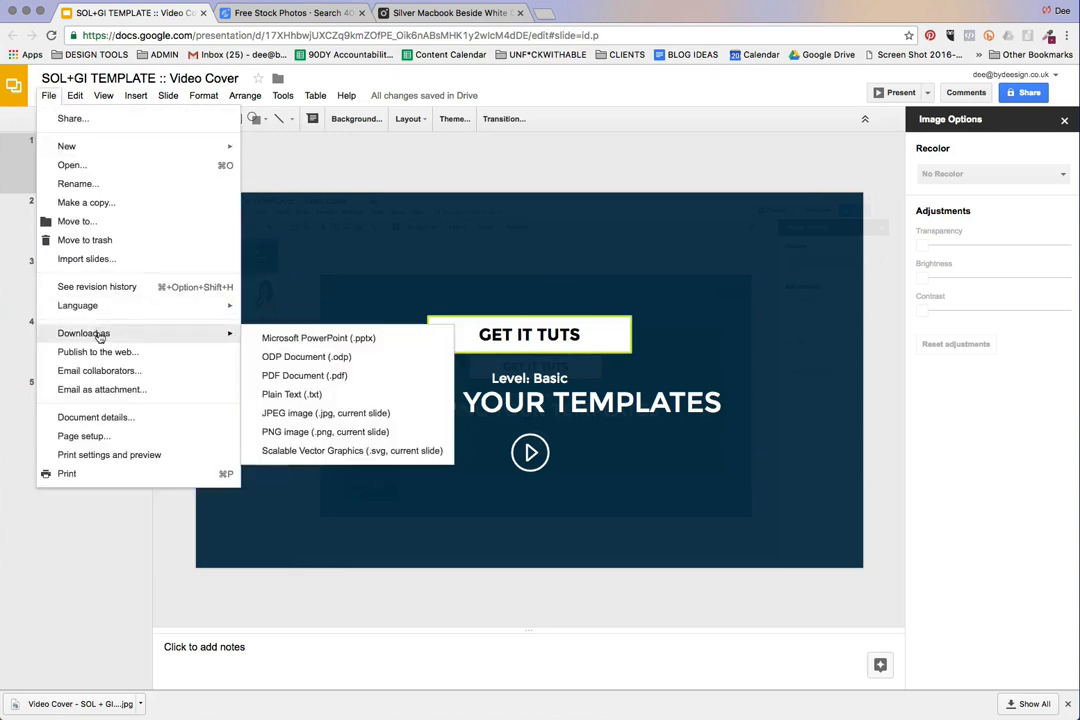
pyautogui.click(352, 418)
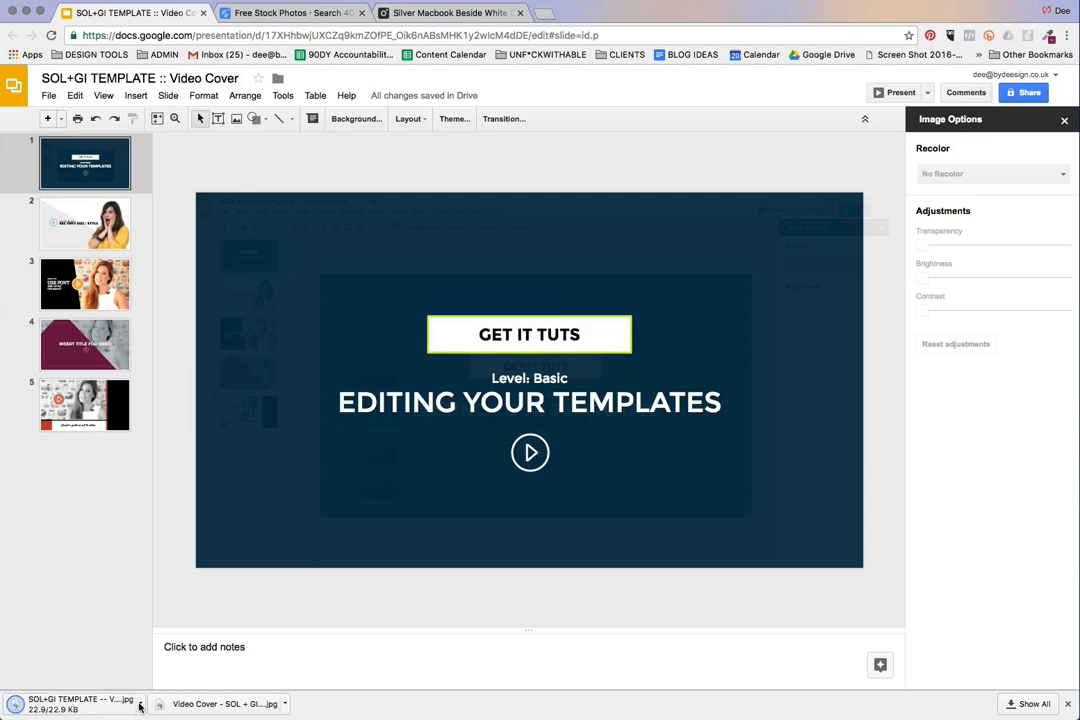
pyautogui.click(139, 704)
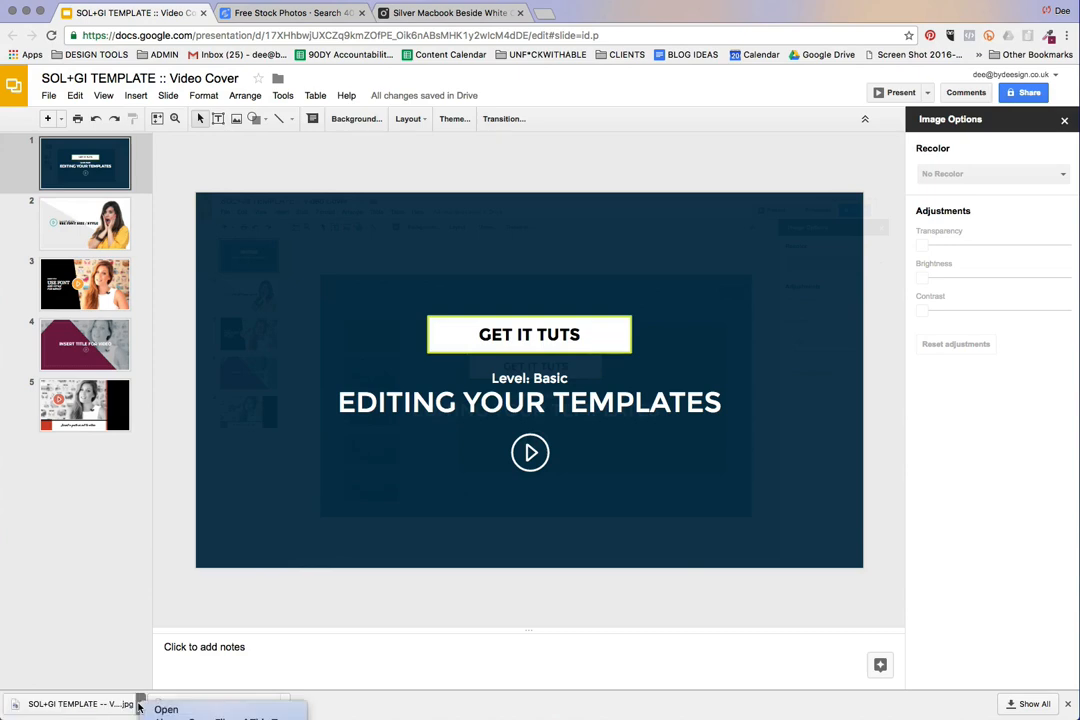
pyautogui.click(216, 644)
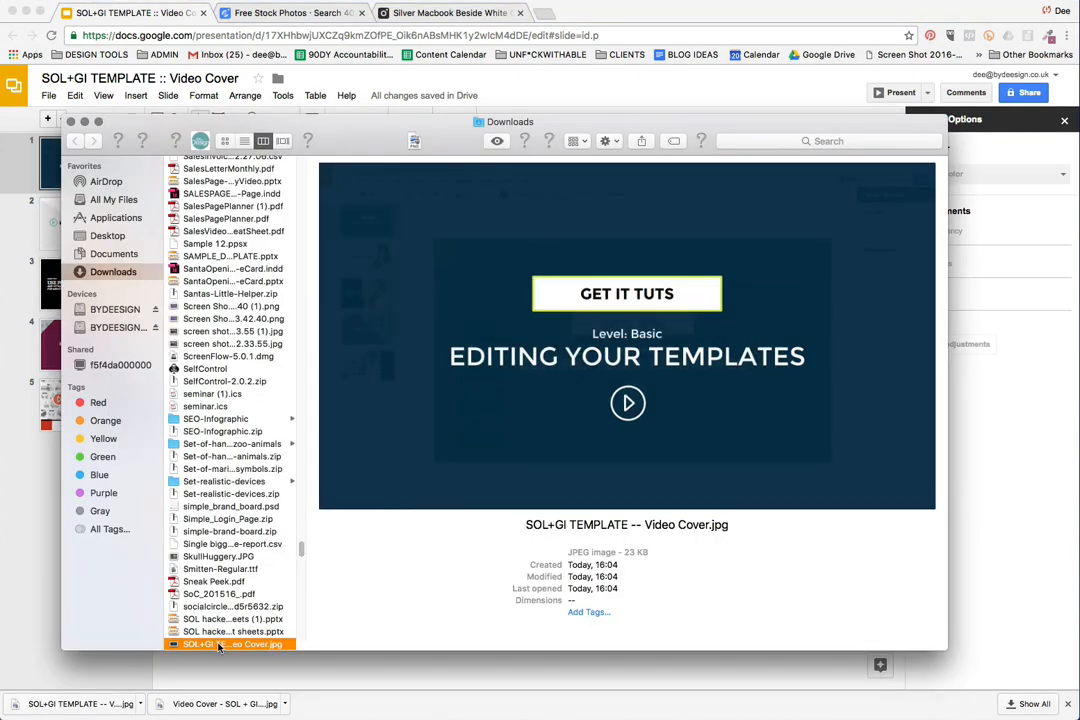
pyautogui.click(70, 121)
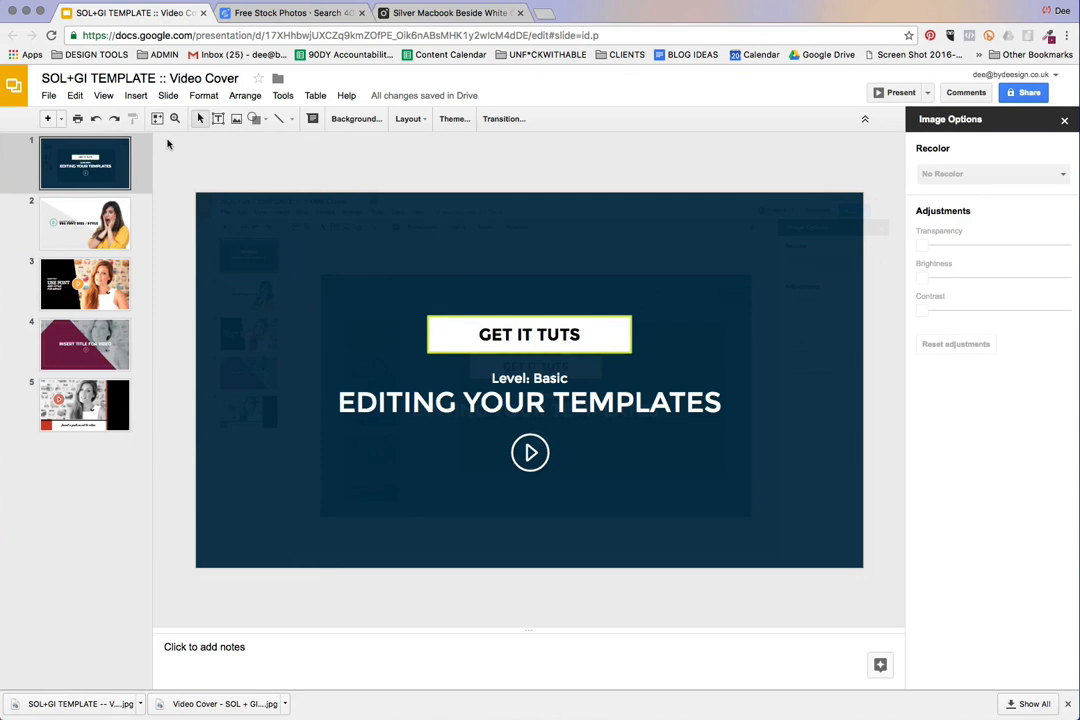
# - Capture a screenshot of just slide 1's canvas area
pyautogui.press('super+shift+4')
pyautogui.moveTo(199, 195); pyautogui.dragTo(864, 570)
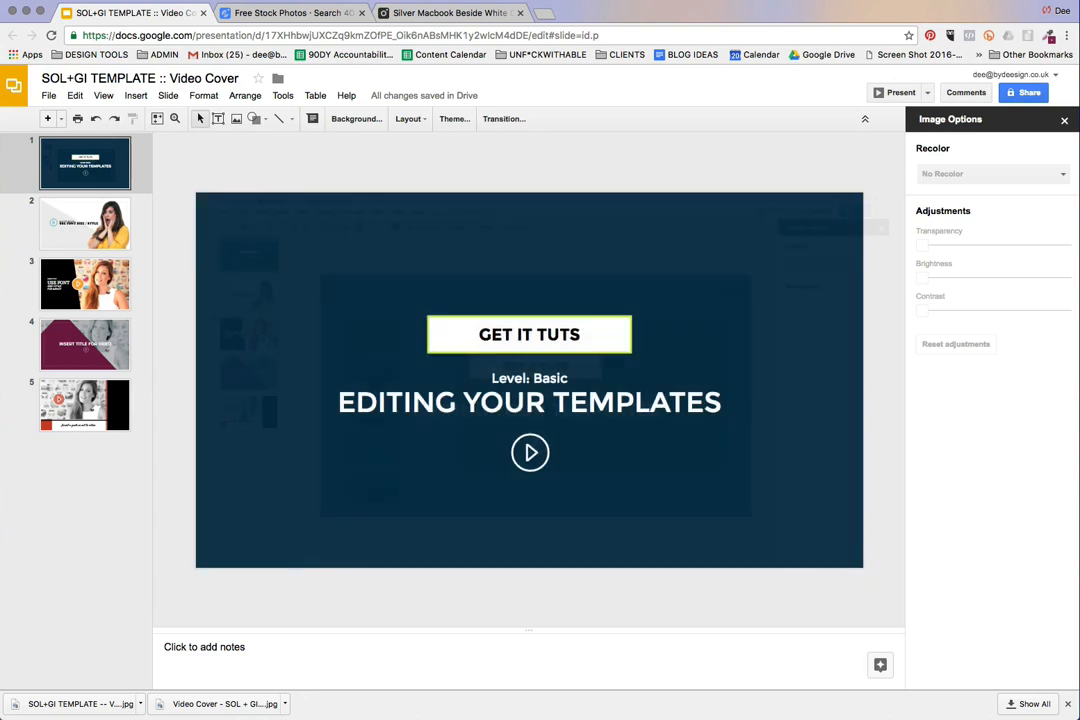